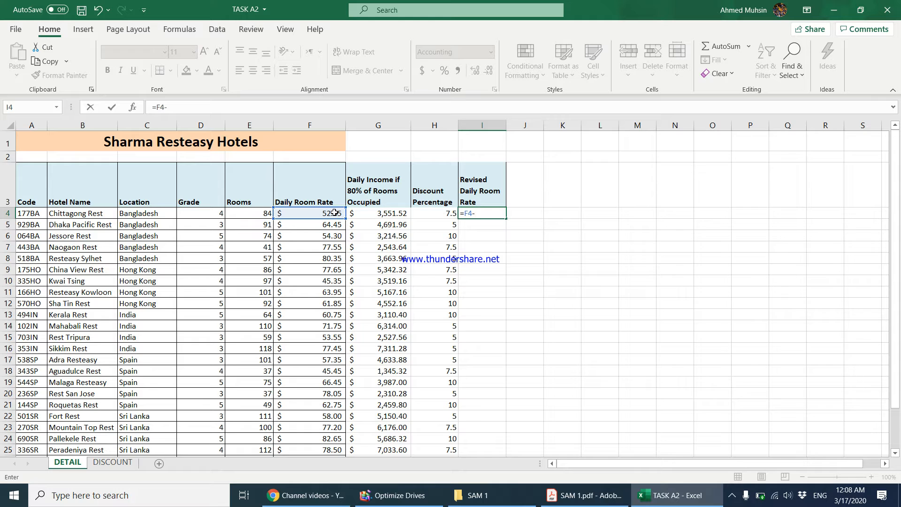
Step: Complete the Revised Daily Room Rate formula in I4 as =F4-(F4*H4%)
left_click(334, 212)
type("*")
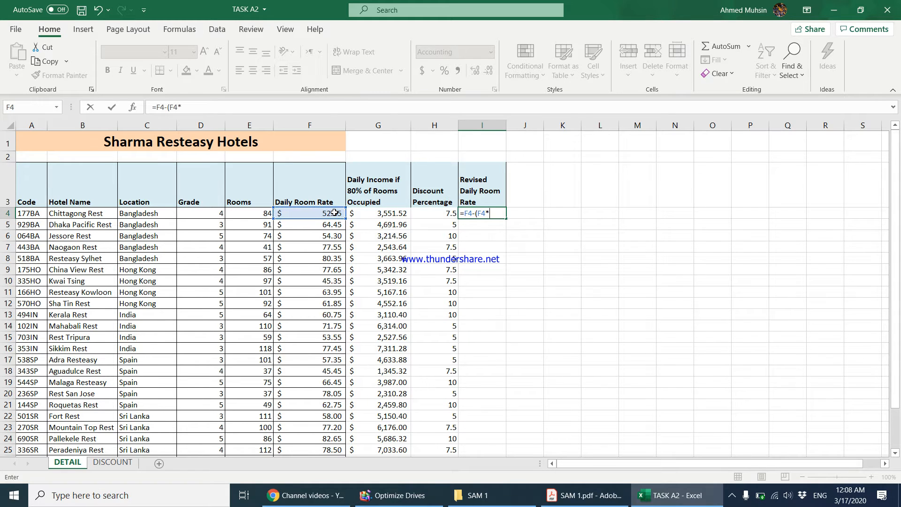
left_click(432, 214)
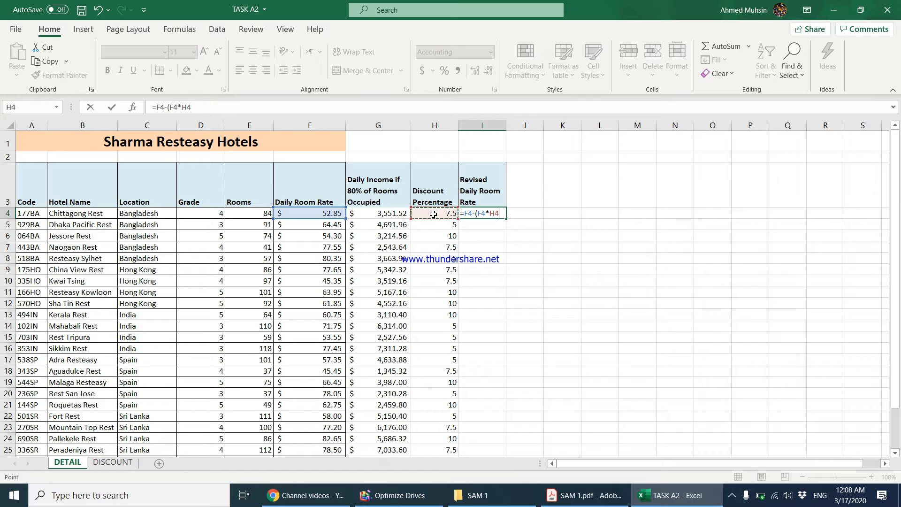
type("%")
key("Return")
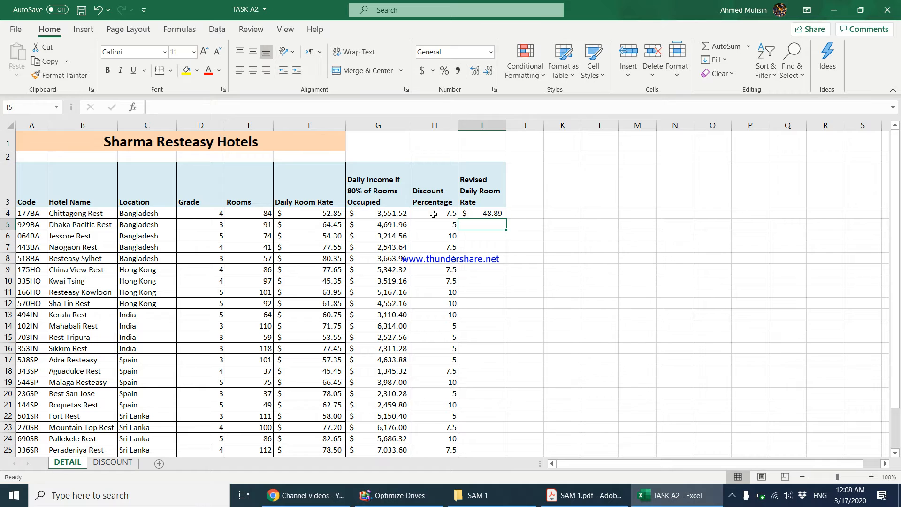
Step: Fill the revised daily room rate formula from I4 down to I30 for all hotels
left_click(494, 214)
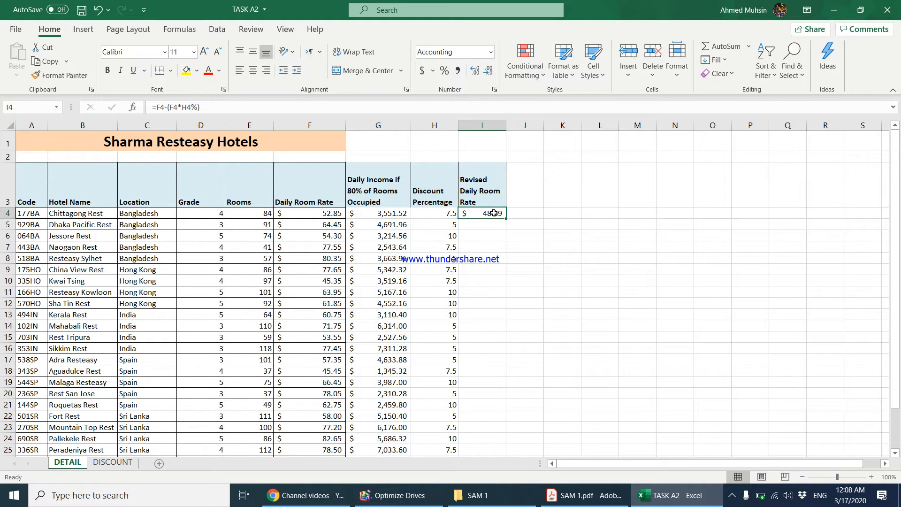
left_click(317, 216)
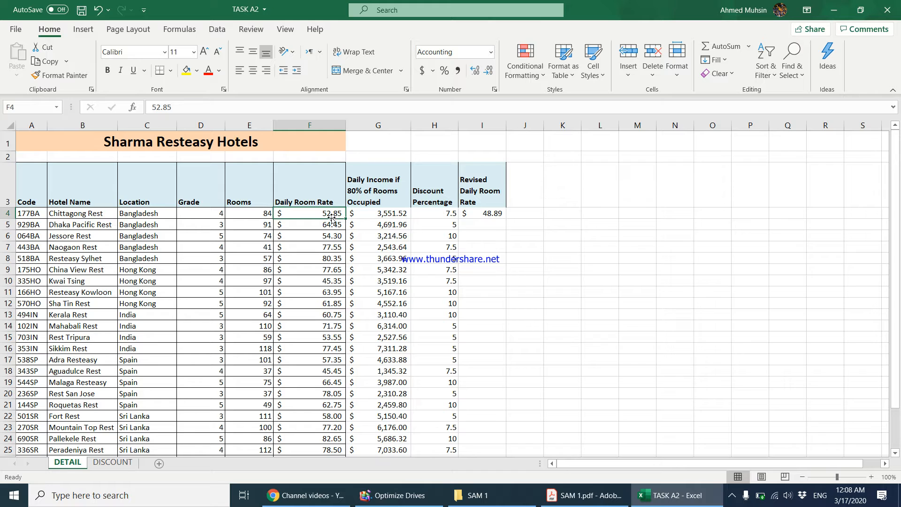
left_click(477, 213)
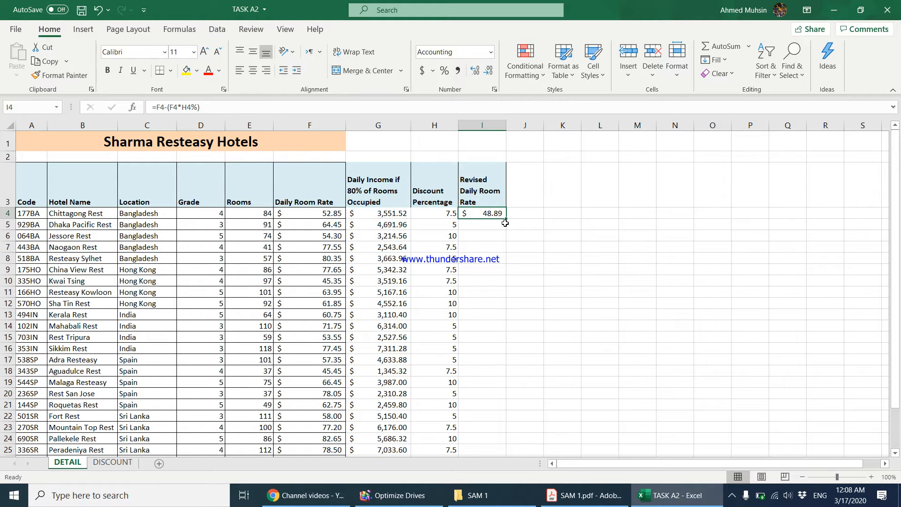
left_click_drag(505, 219, 493, 437)
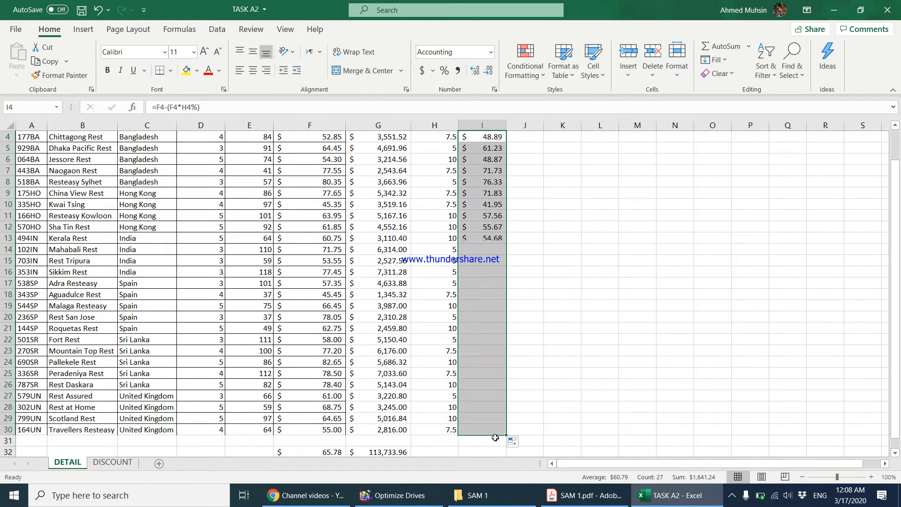
left_click(483, 381)
scroll(483, 380, "up", 1)
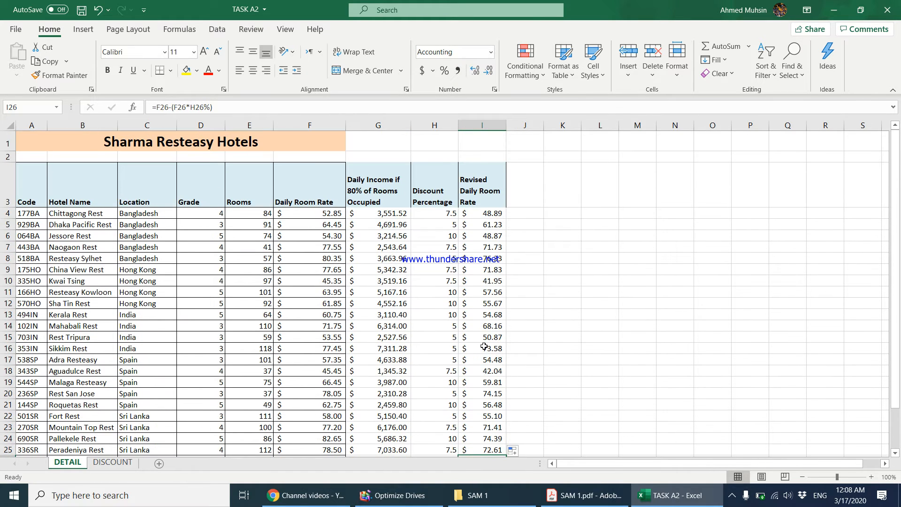
Step: Compare the calculations required for Task A2b in SAM 1.pdf with the revised daily room rates in the TASK A2 workbook
left_click(584, 495)
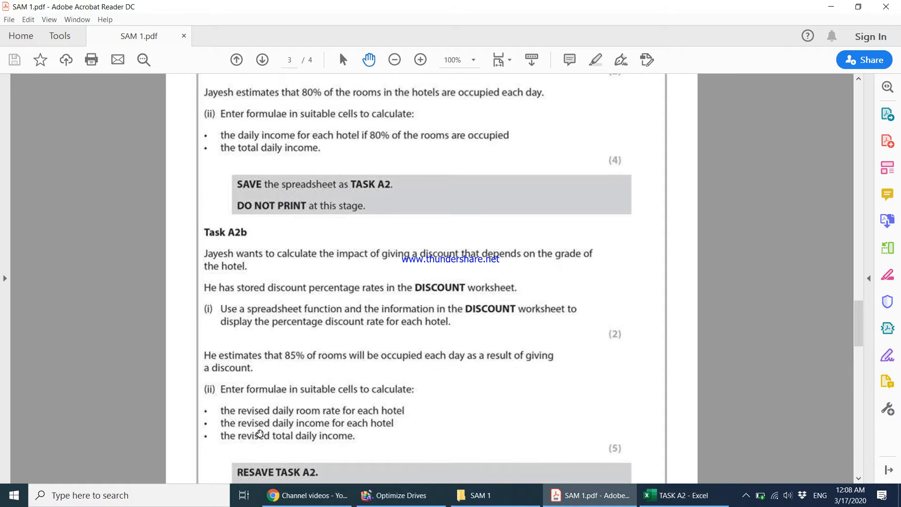
left_click(683, 501)
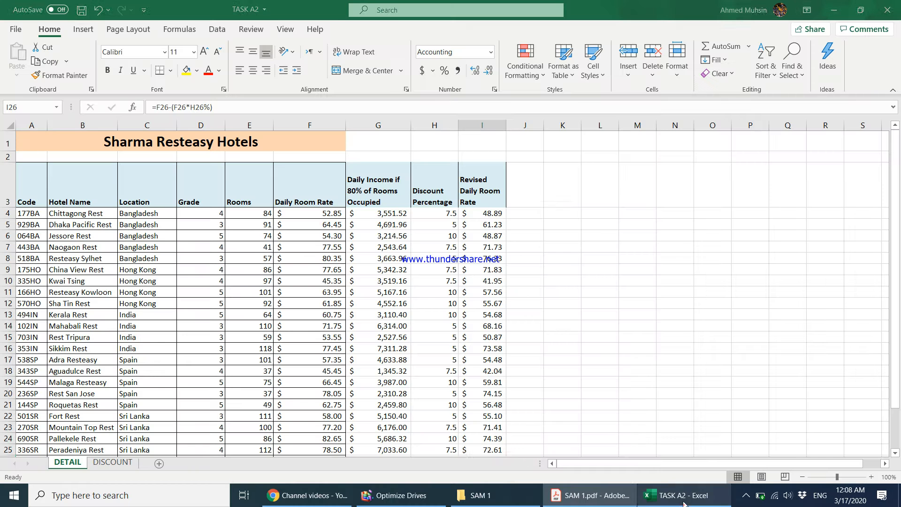
left_click(484, 226)
scroll(490, 255, "down", 4)
scroll(491, 255, "down", 1)
scroll(491, 263, "up", 4)
scroll(488, 275, "down", 1)
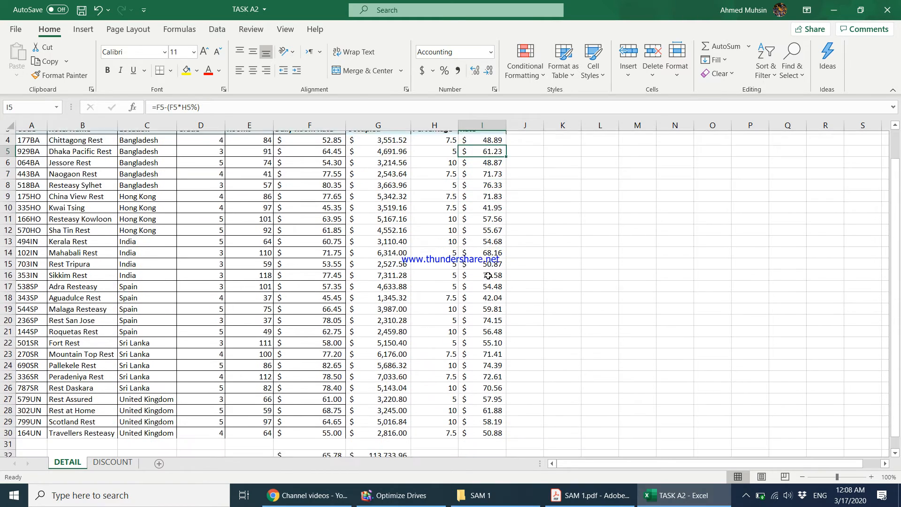
scroll(488, 276, "up", 1)
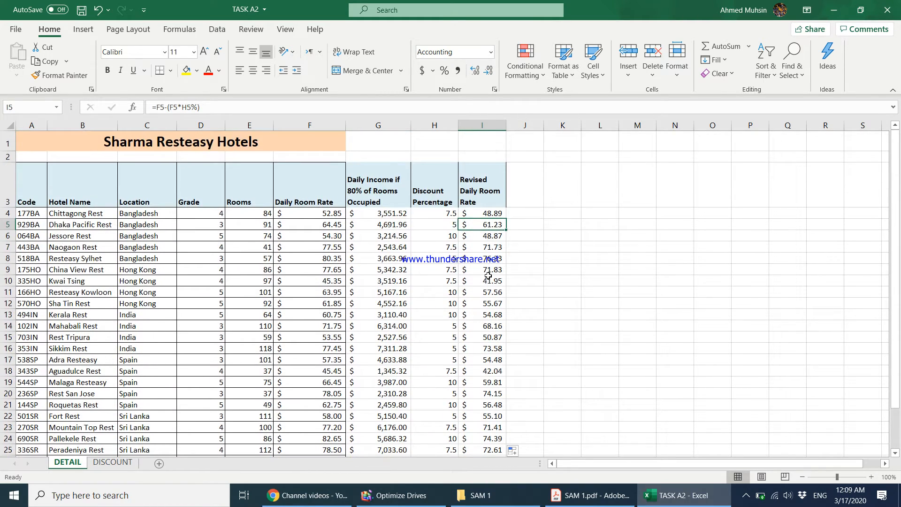
scroll(488, 276, "down", 3)
left_click(467, 379)
left_click(592, 495)
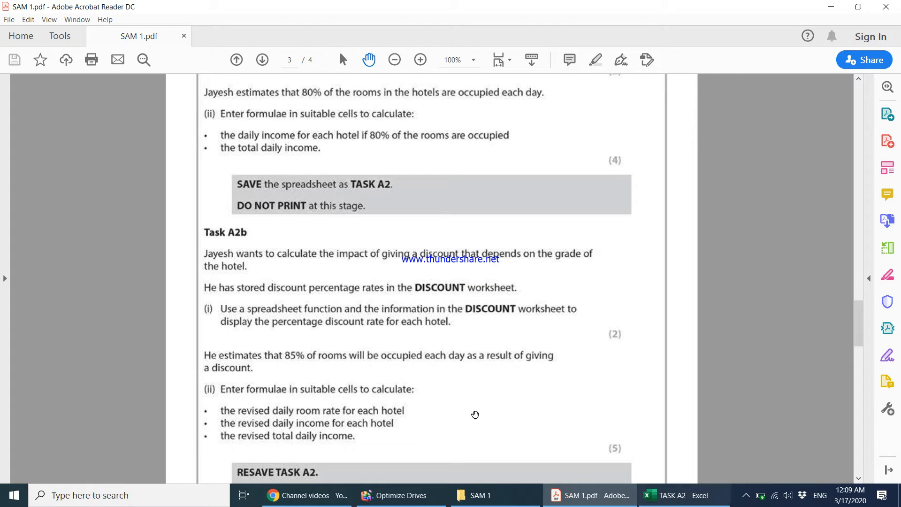
left_click(678, 495)
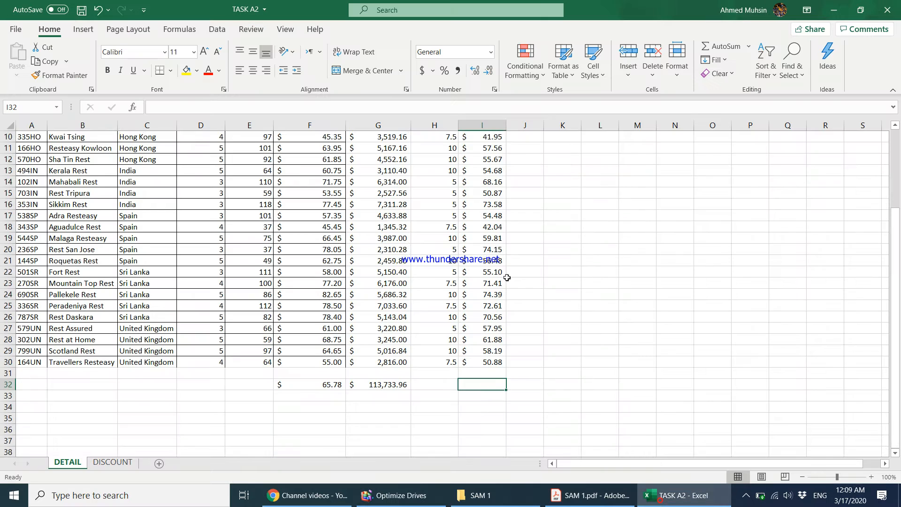
Step: Enter the header "Revised Daily Income" in J3 and check the expected room occupancy in SAM 1.pdf
scroll(510, 282, "up", 3)
left_click(522, 191)
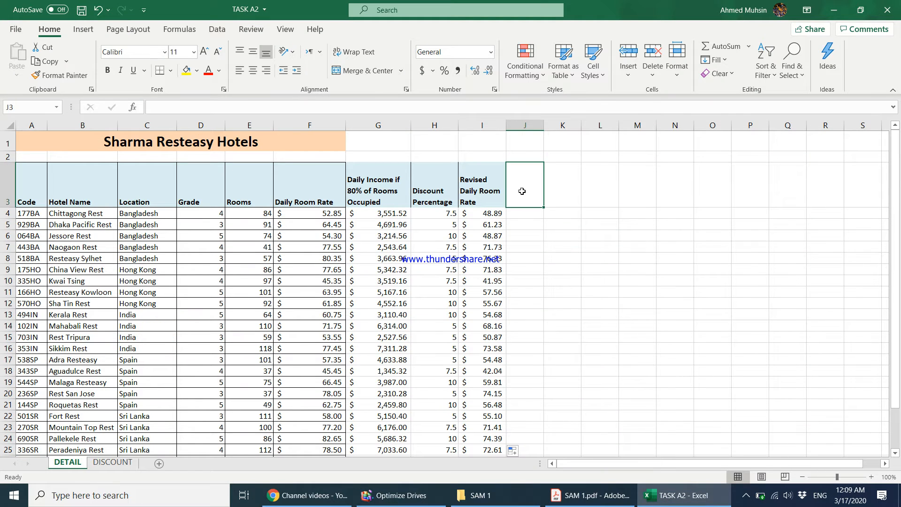
type("Revised Dai")
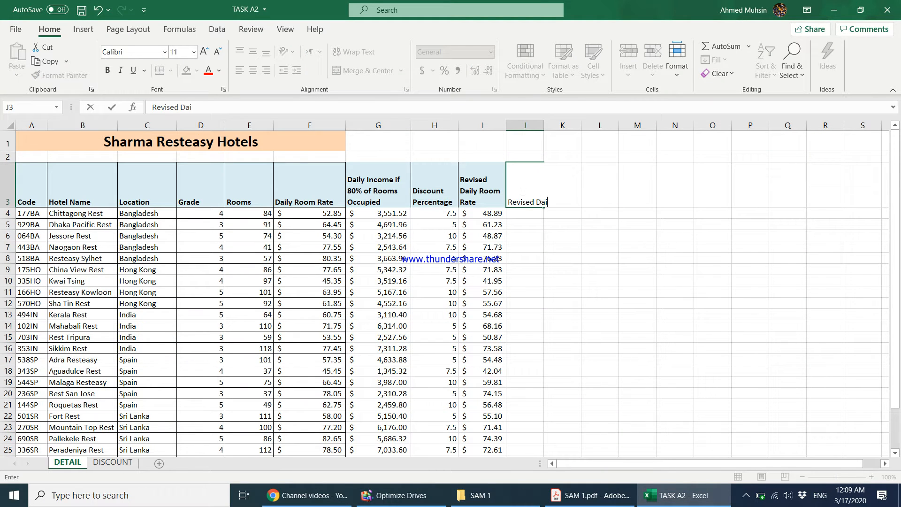
type("ly Income")
key("Return")
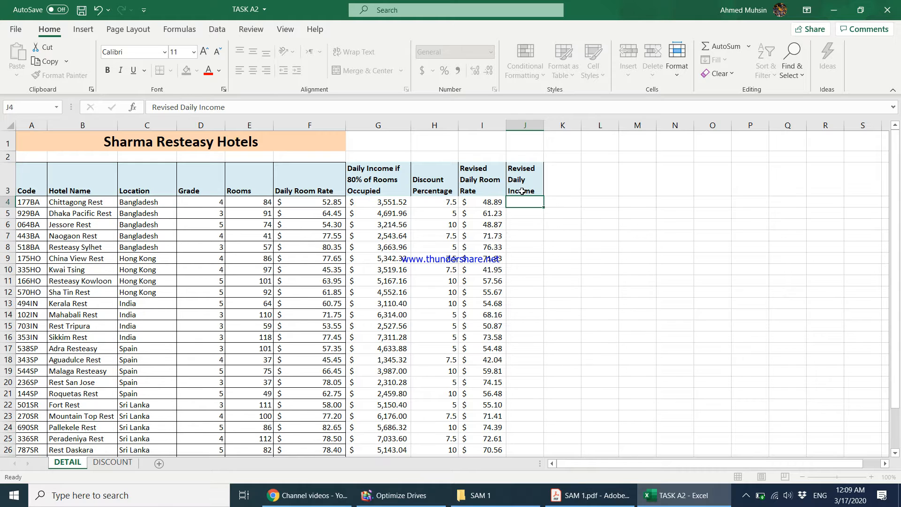
left_click(526, 189)
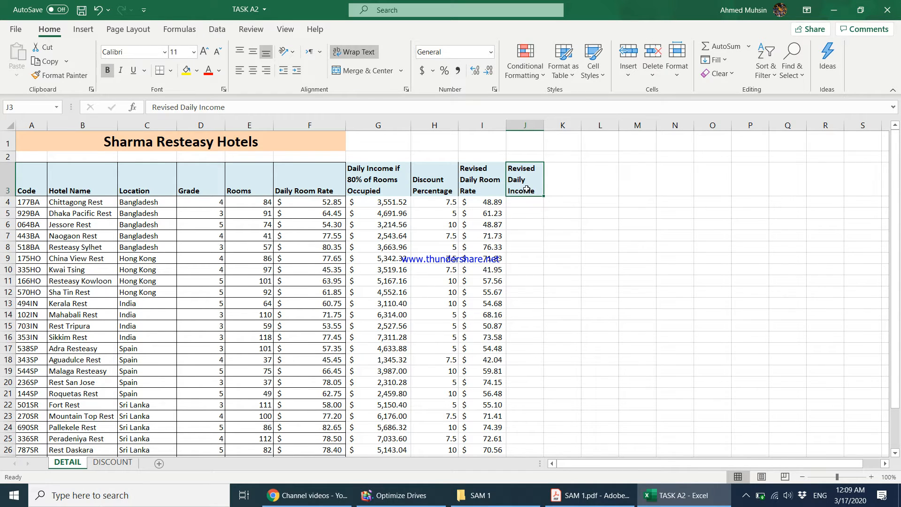
left_click(589, 495)
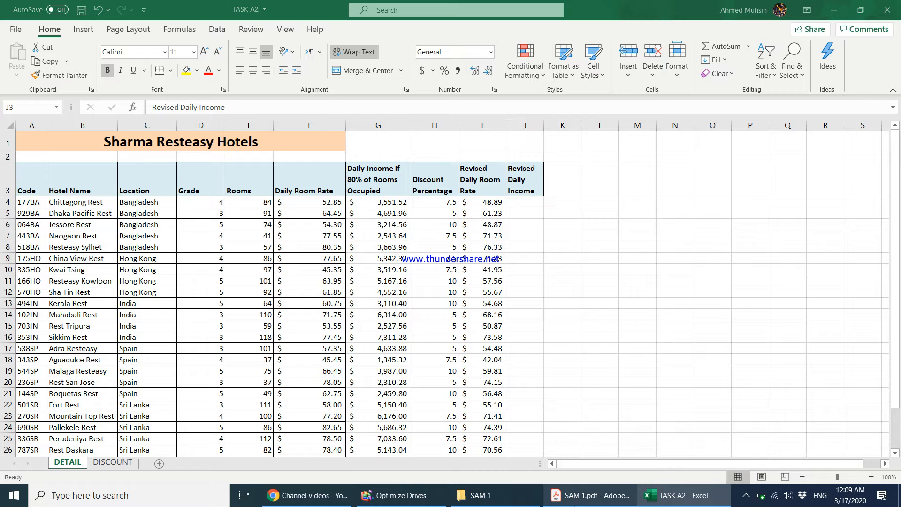
left_click(589, 495)
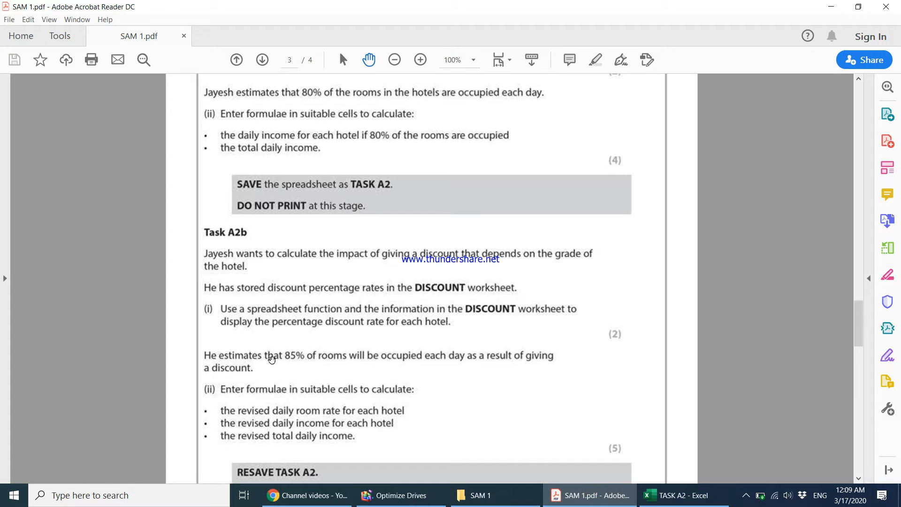
left_click(680, 495)
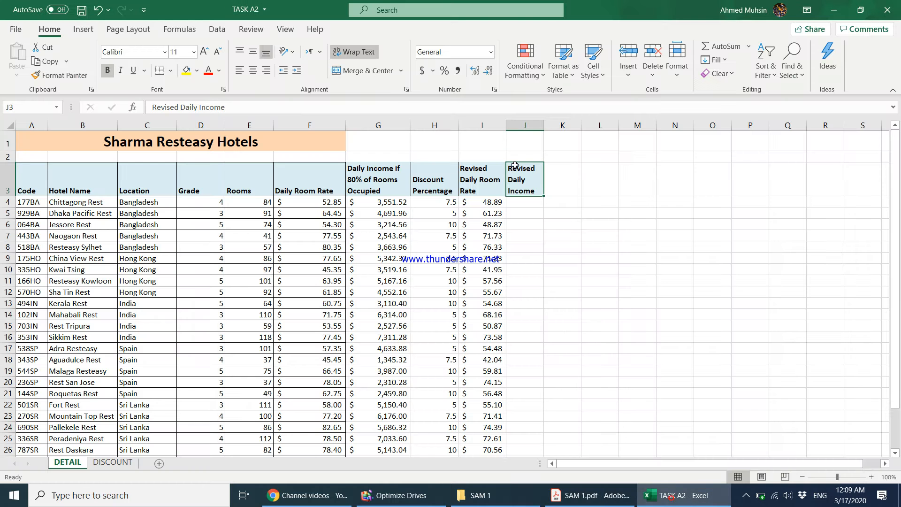
Step: Calculate the revised daily income in J4 with =85%*E4*I4 and fill the formula down to J30
left_click(520, 202)
type("=")
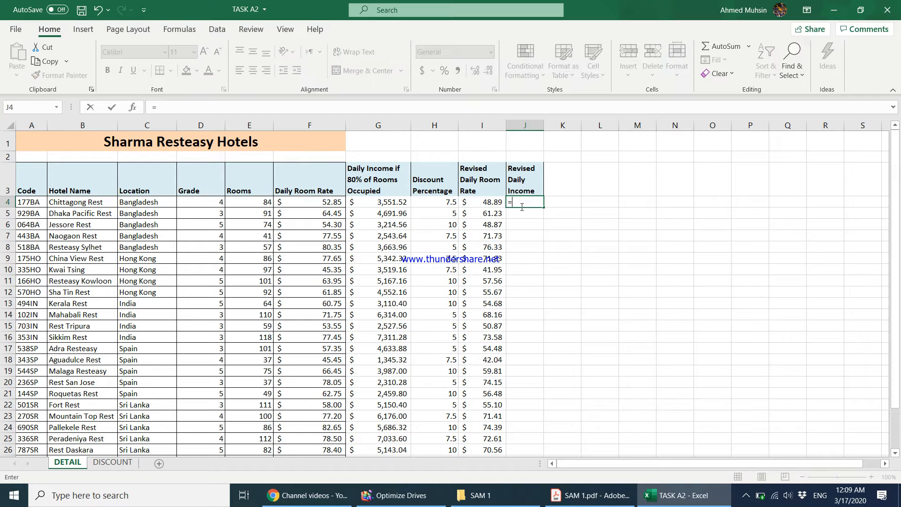
type("8")
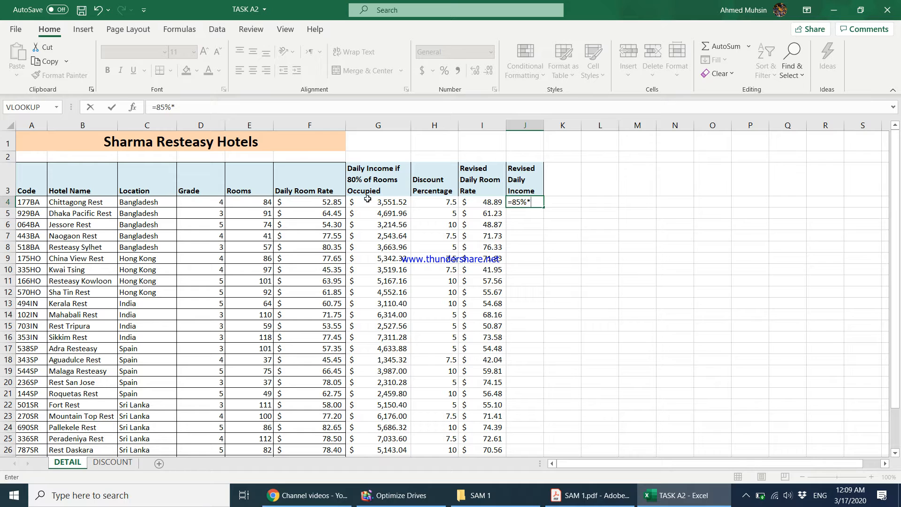
type("5%*")
left_click(254, 201)
type("*")
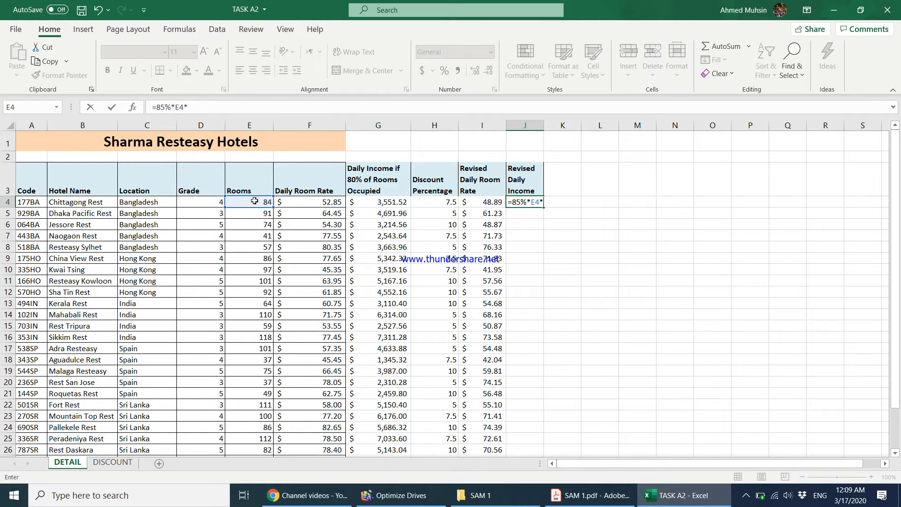
left_click(484, 203)
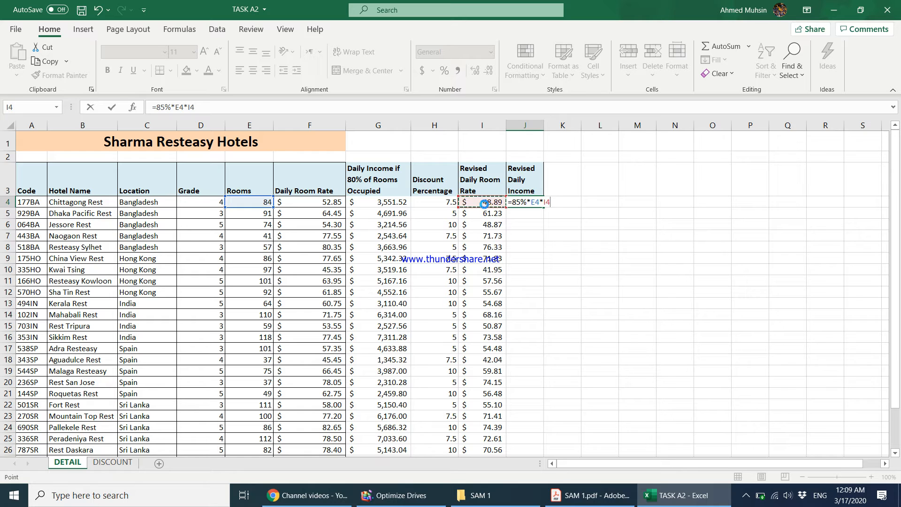
key("Return")
left_click(530, 202)
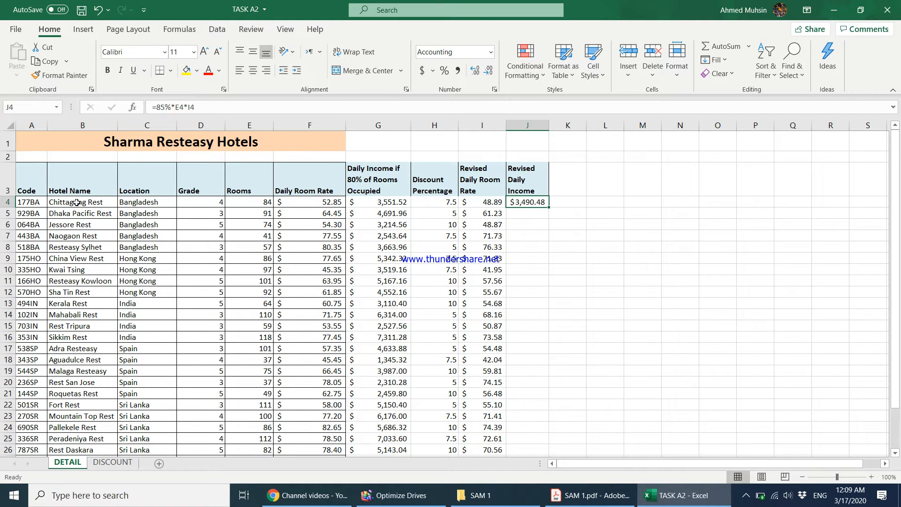
left_click_drag(548, 206, 543, 434)
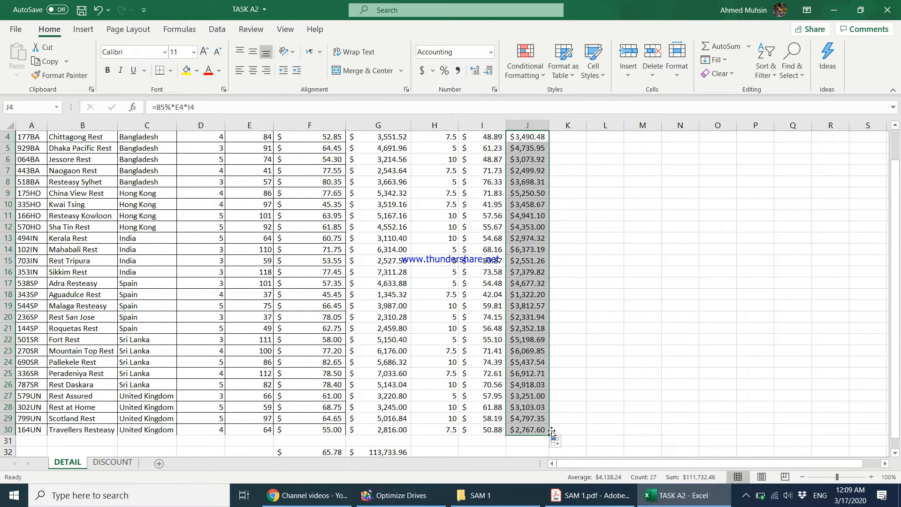
Step: Check the remaining Task A2b requirement in SAM 1.pdf and total the revised daily income in J32 with =sum(J4:J30)
left_click(592, 494)
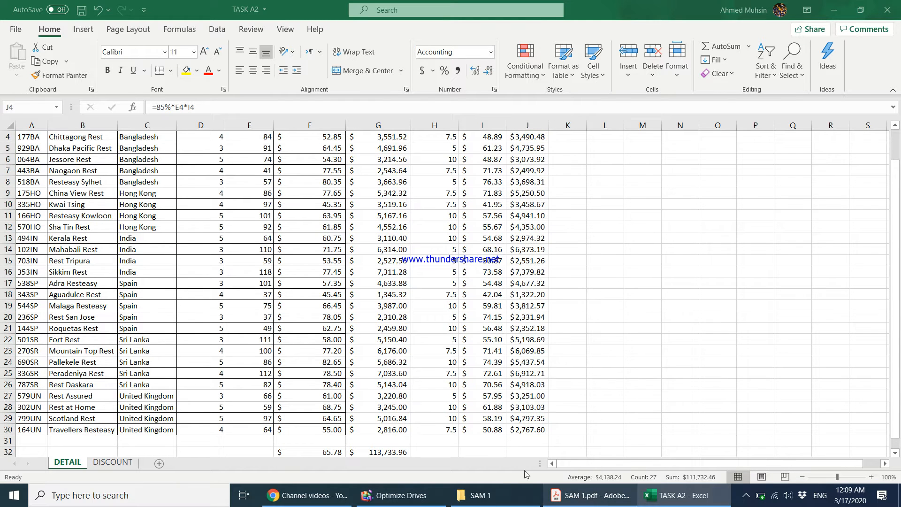
left_click(559, 491)
scroll(350, 382, "down", 1)
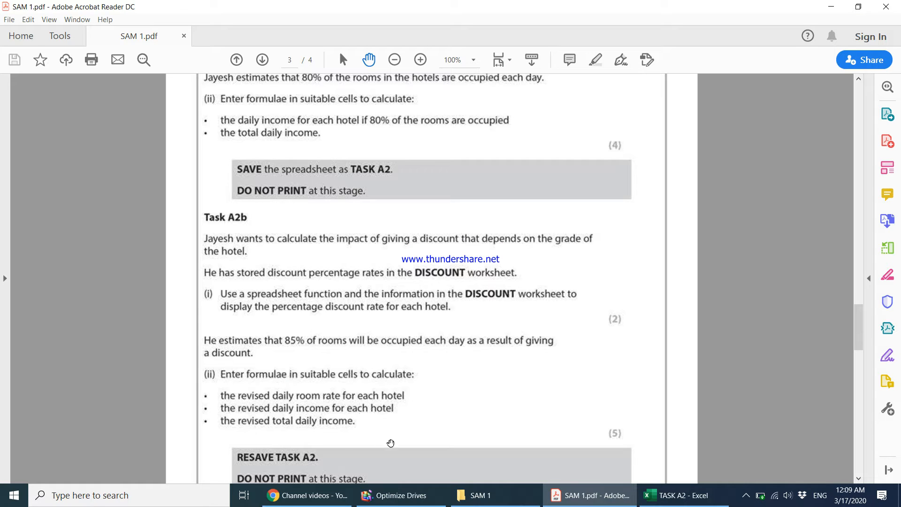
left_click(673, 497)
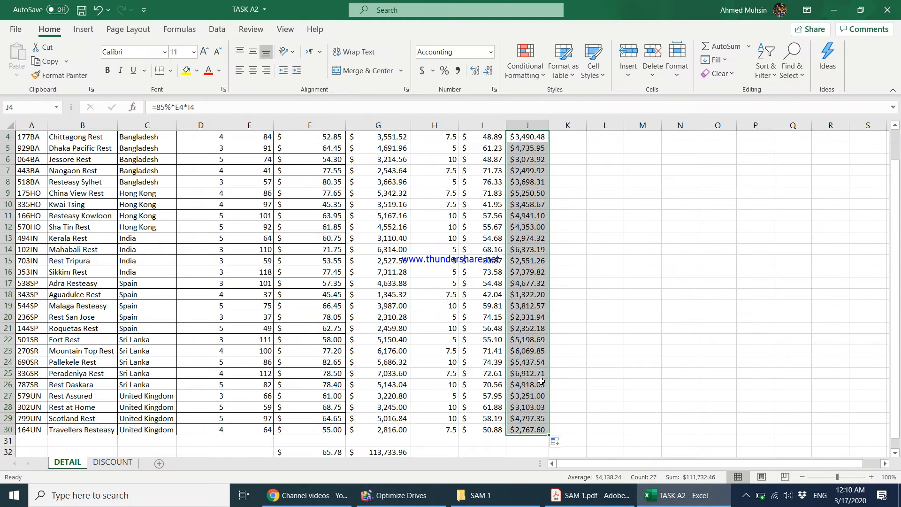
left_click(521, 383)
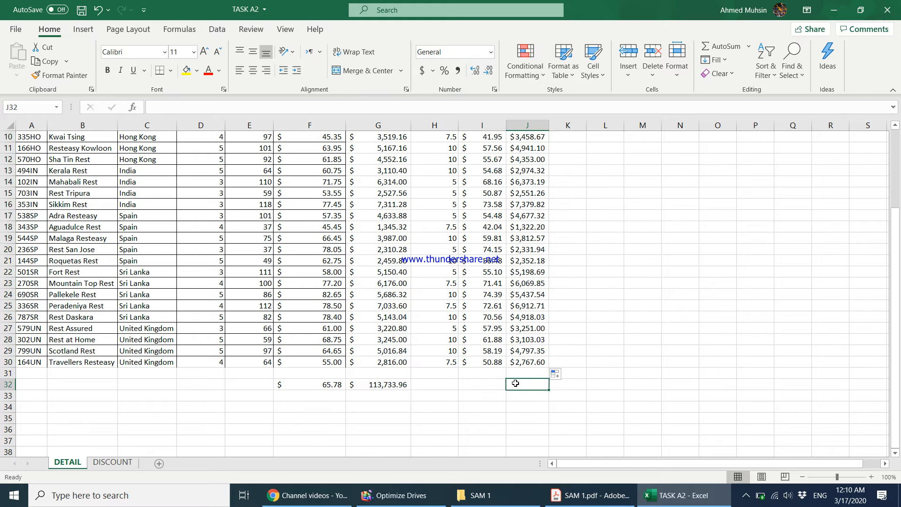
type("=sum(")
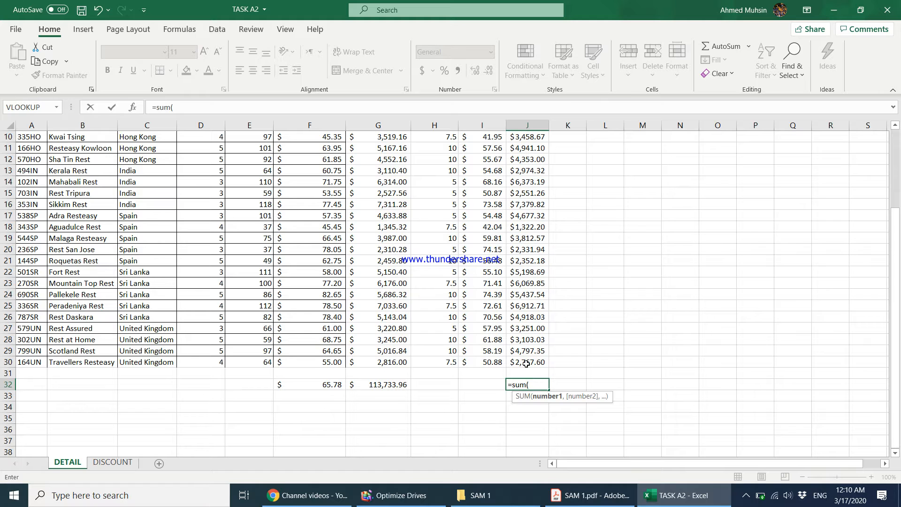
left_click_drag(528, 361, 529, 170)
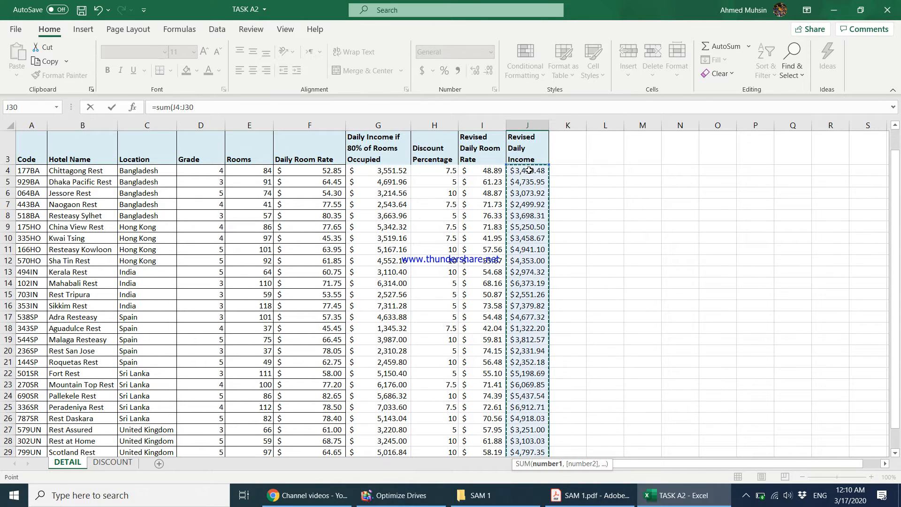
type(")")
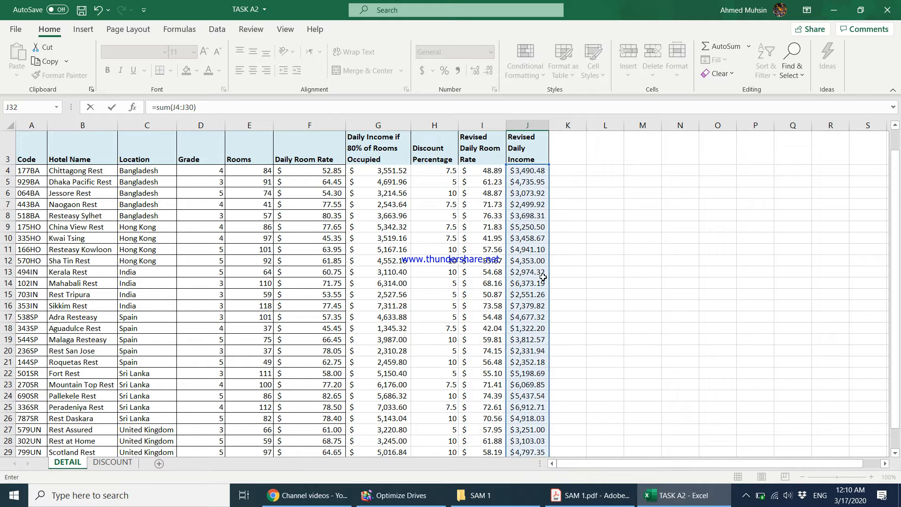
scroll(543, 277, "down", 5)
key("Return")
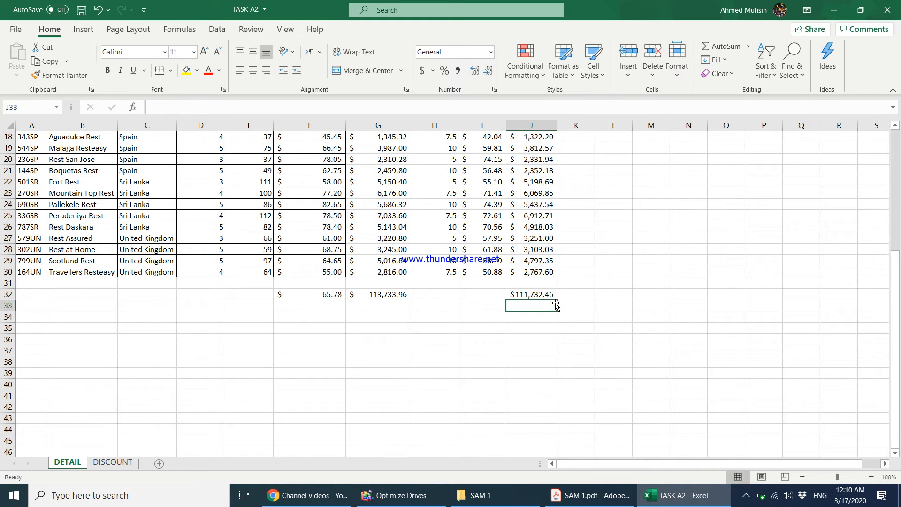
Step: Check the revised total daily income in J32 against the Task A2b requirements in SAM 1.pdf and resave the TASK A2 workbook
left_click(532, 296)
scroll(534, 300, "up", 3)
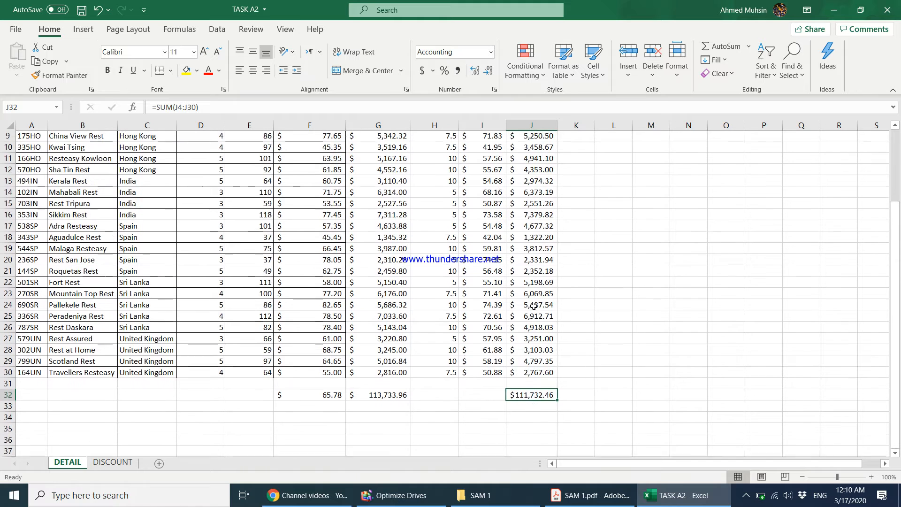
scroll(537, 352, "up", 3)
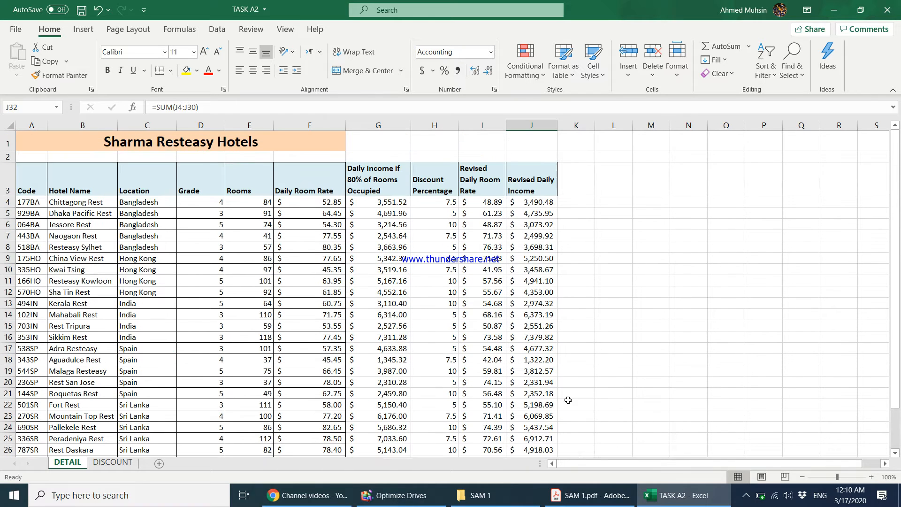
left_click(590, 495)
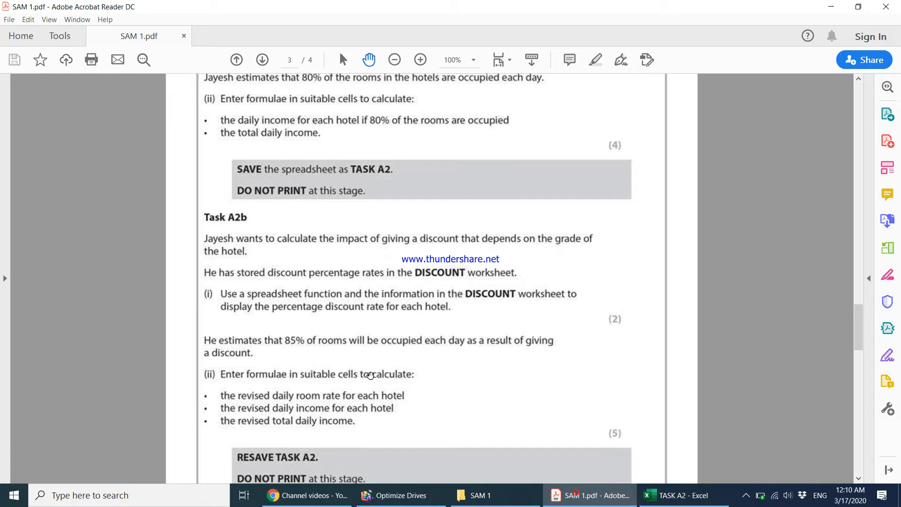
left_click(652, 502)
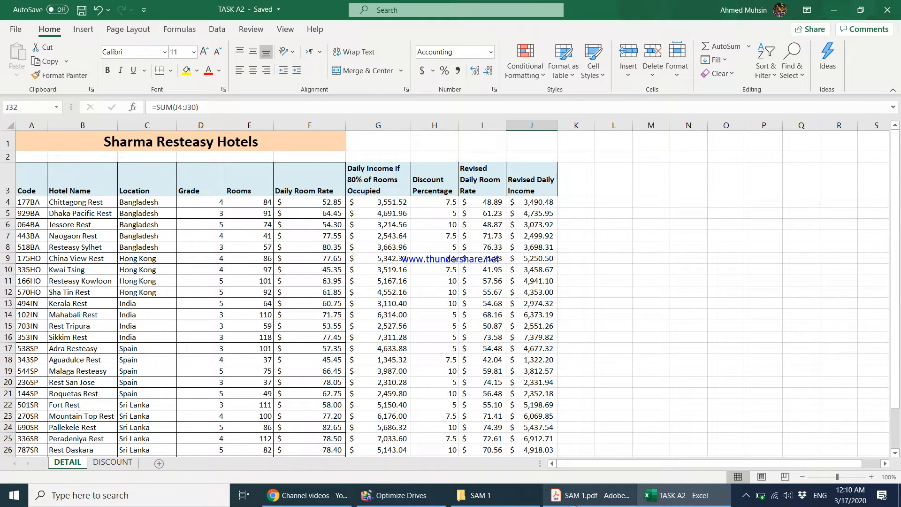
Step: Read the Task A2c requirements for column labels, hidden columns and printing in SAM 1.pdf
left_click(590, 495)
scroll(338, 276, "down", 1)
scroll(338, 276, "down", 10)
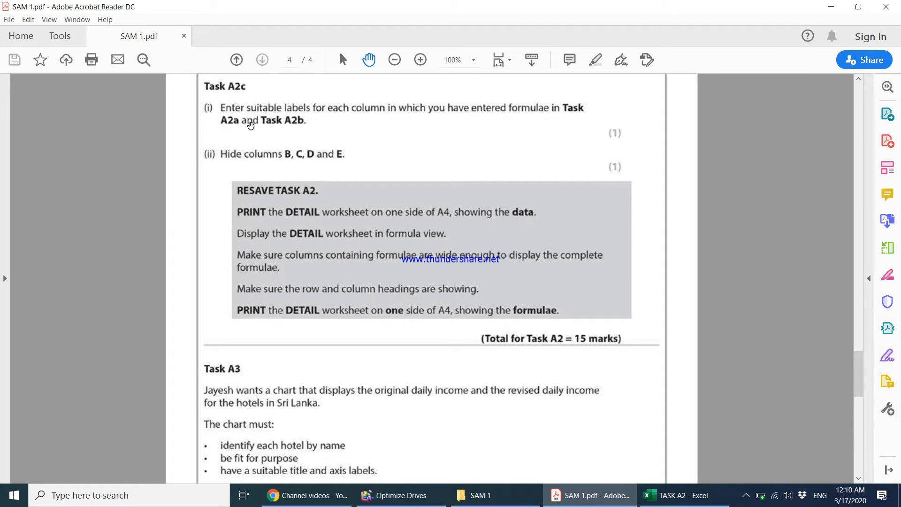
scroll(248, 121, "up", 1)
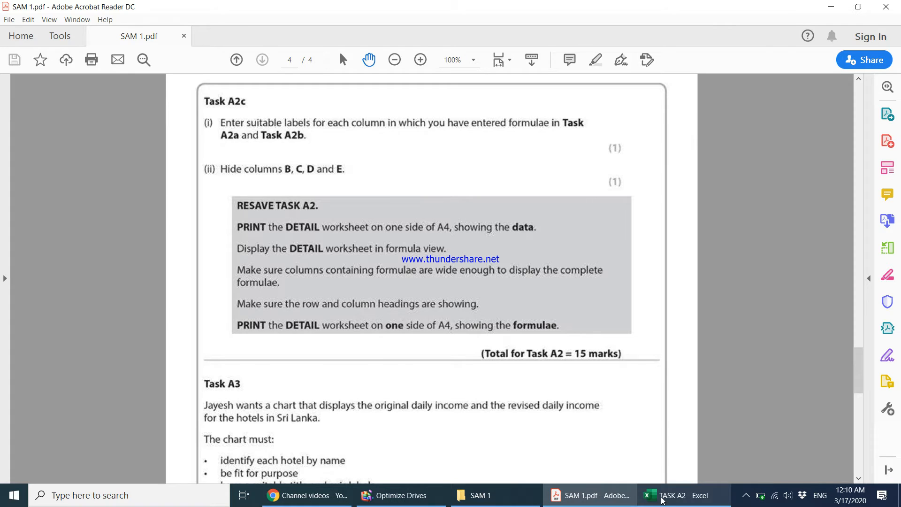
Step: Check the labels of the formula columns in G3 to J3 of the TASK A2 workbook
left_click(677, 495)
left_click(439, 177)
left_click(383, 180)
left_click(453, 188)
left_click(532, 190)
Step: Check in SAM 1.pdf which columns must be hidden and hide columns B to E on the DETAIL worksheet
left_click(603, 505)
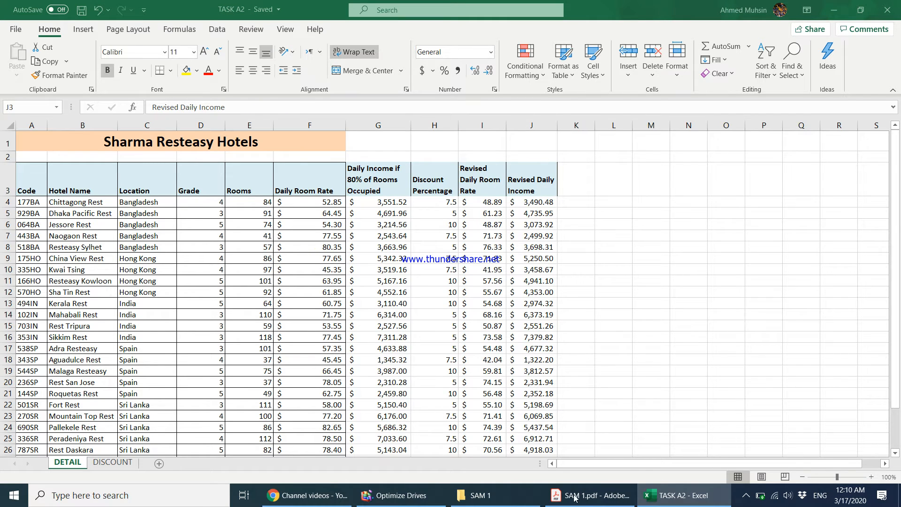
left_click(620, 501)
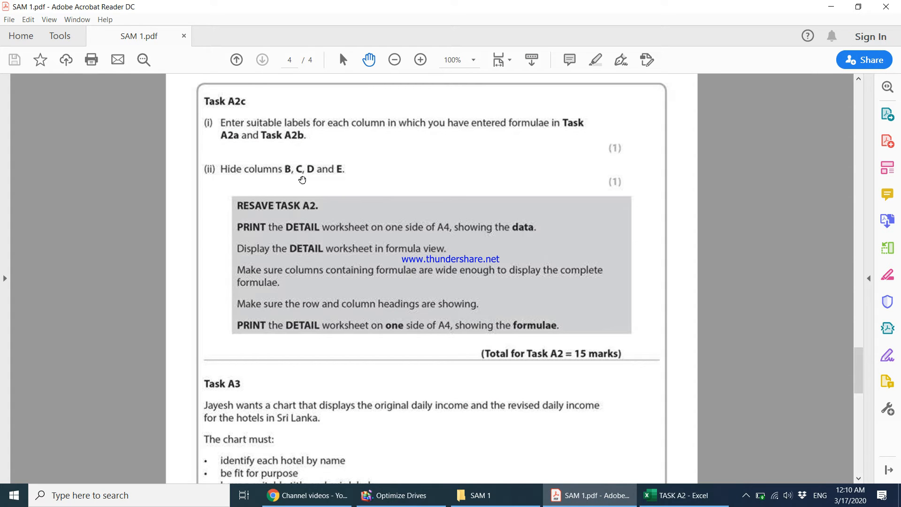
left_click(665, 499)
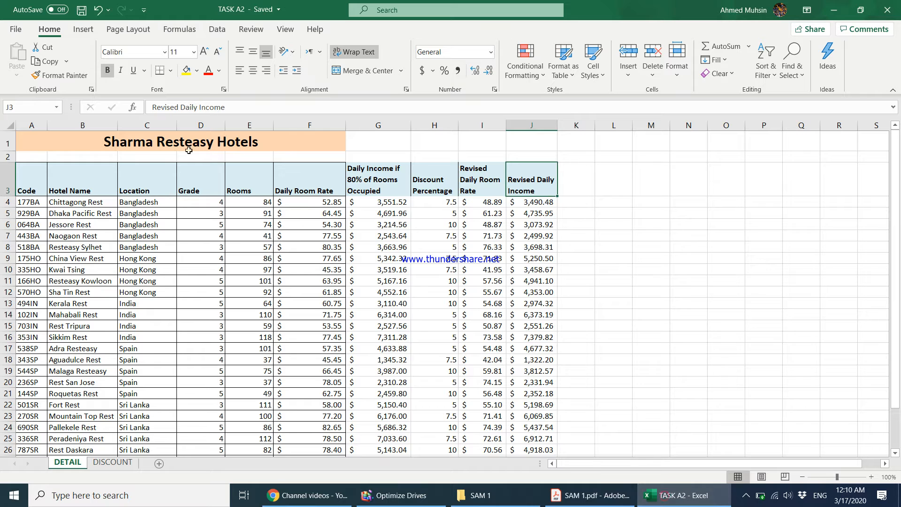
left_click_drag(99, 125, 256, 163)
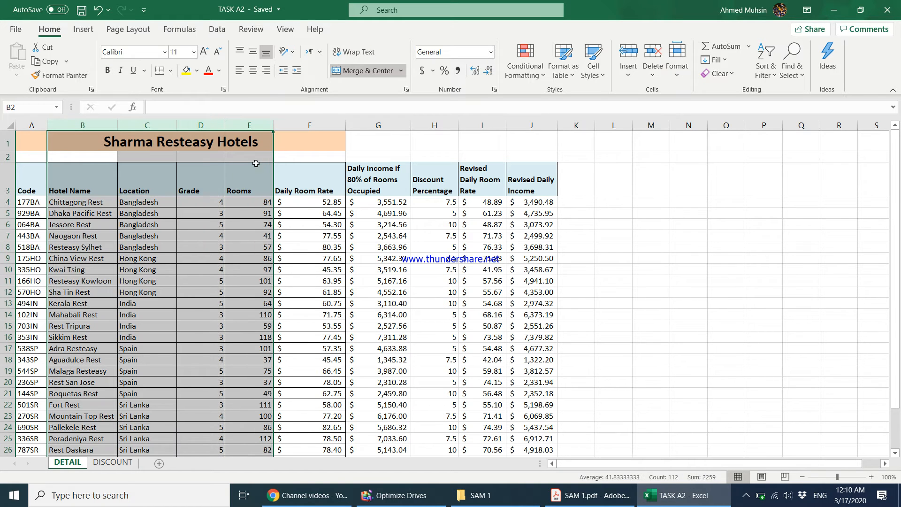
right_click(144, 163)
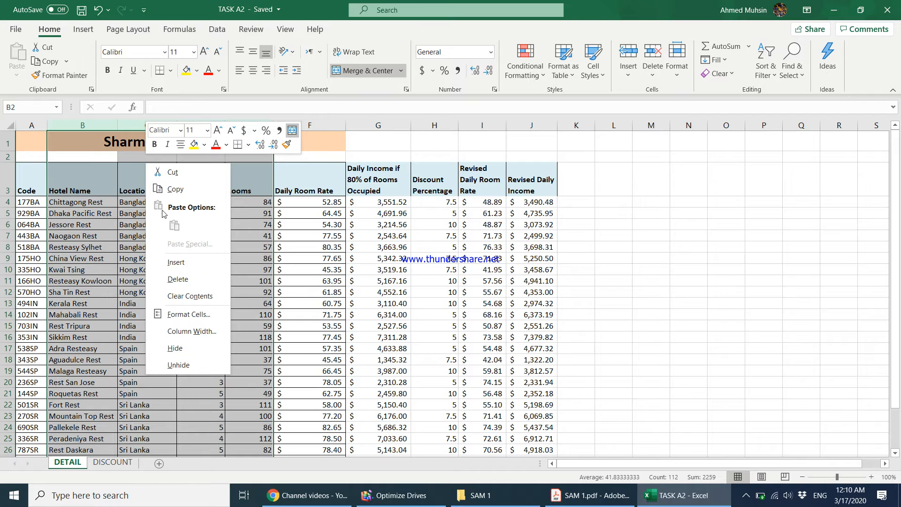
left_click(172, 348)
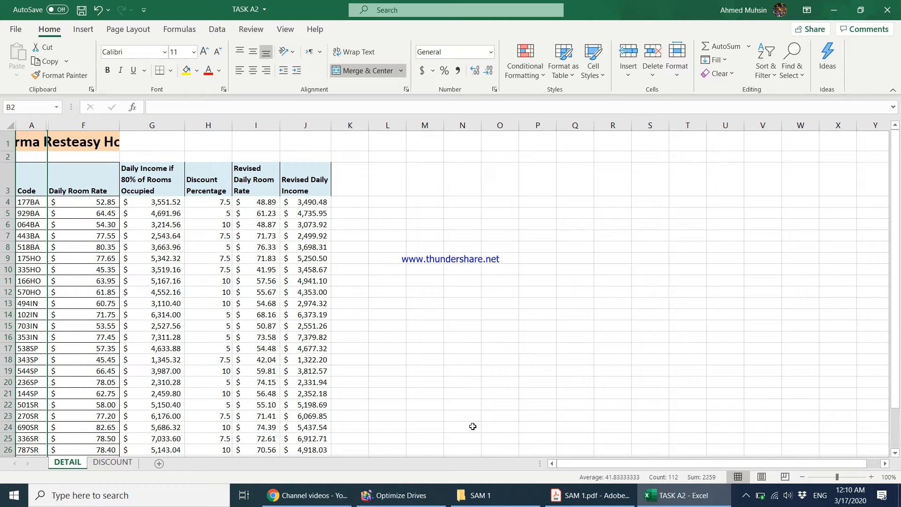
Step: Check the print instructions in SAM 1.pdf and preview the printout of the DETAIL worksheet's data, selecting A1:J32
left_click(589, 495)
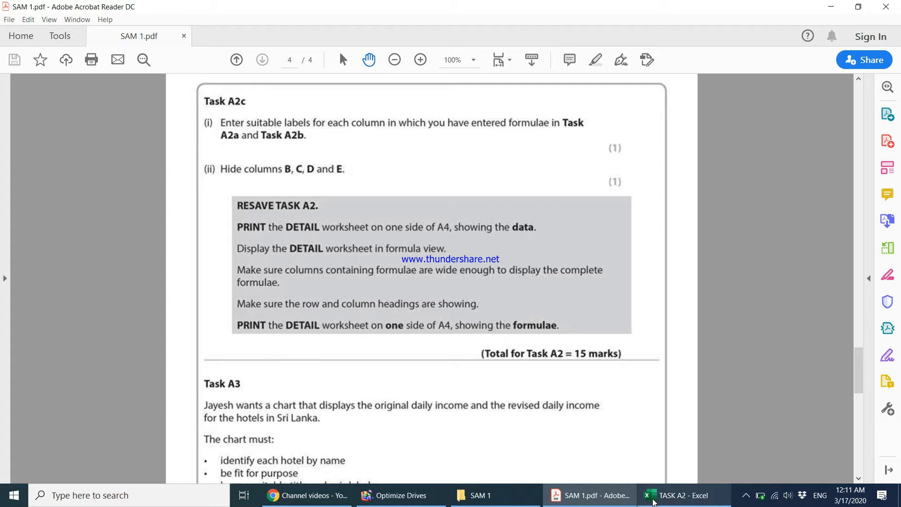
left_click(654, 501)
left_click_drag(32, 139, 295, 437)
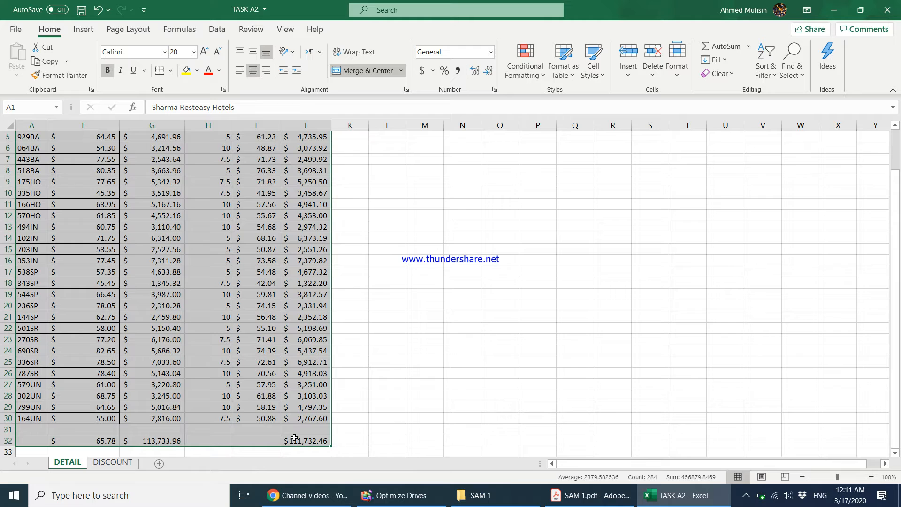
key("ctrl+p")
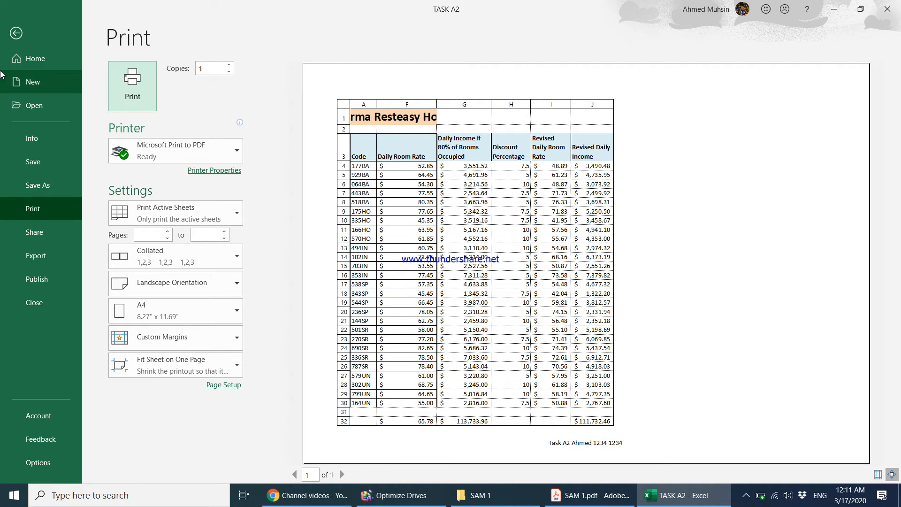
left_click(16, 33)
Step: Check the next Task A2c instruction in SAM 1.pdf and display the DETAIL worksheet in formula view
left_click(566, 496)
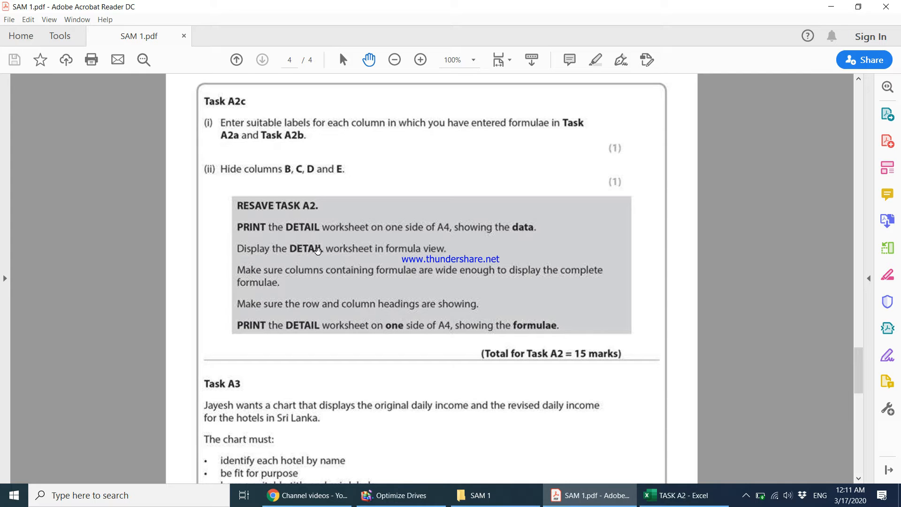
left_click(680, 495)
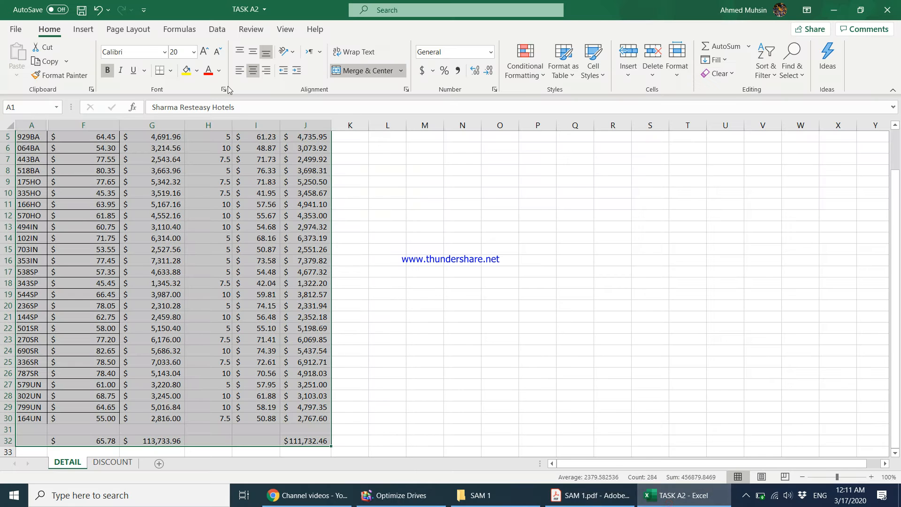
left_click(180, 30)
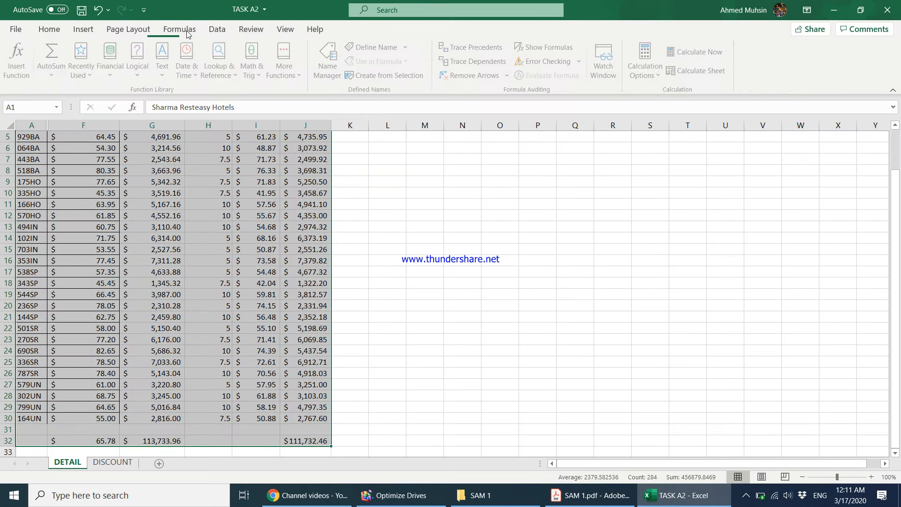
left_click(549, 47)
Step: Autofit all column widths on the DETAIL worksheet so that the complete formulae are displayed
scroll(396, 249, "up", 2)
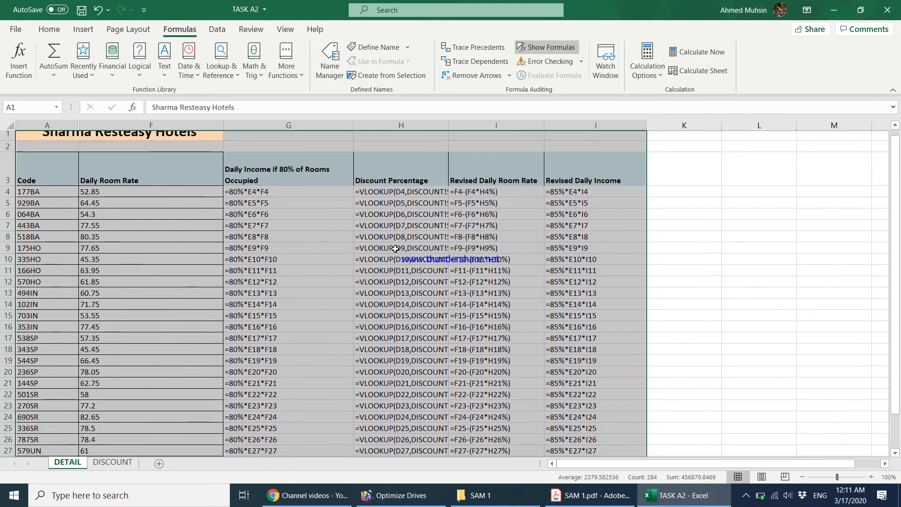
left_click(418, 237)
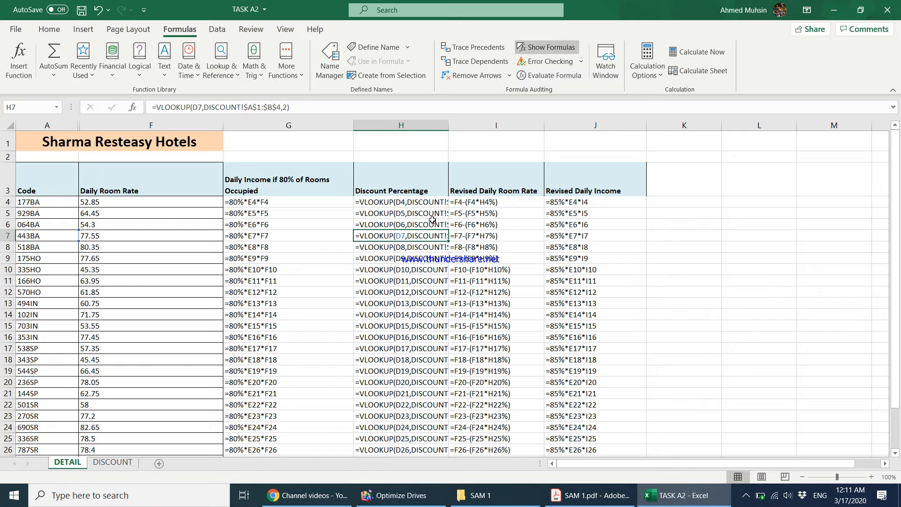
left_click(10, 127)
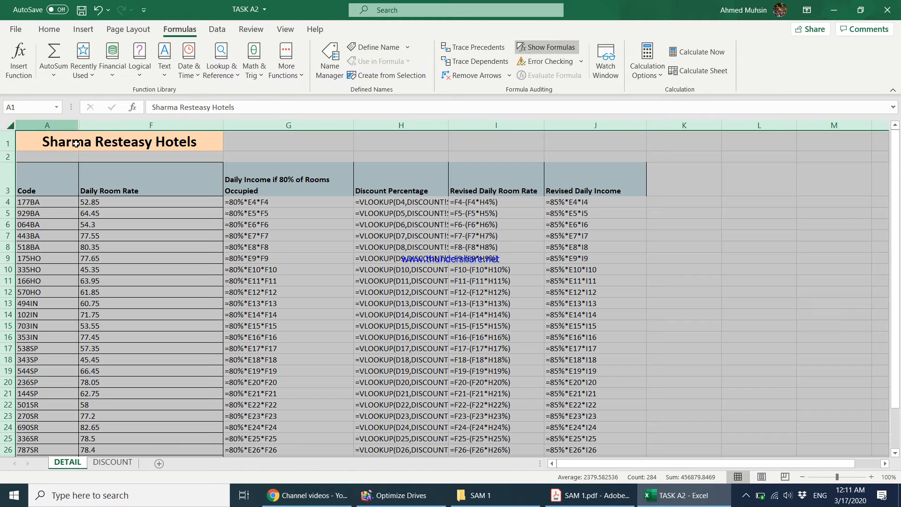
double_click(225, 127)
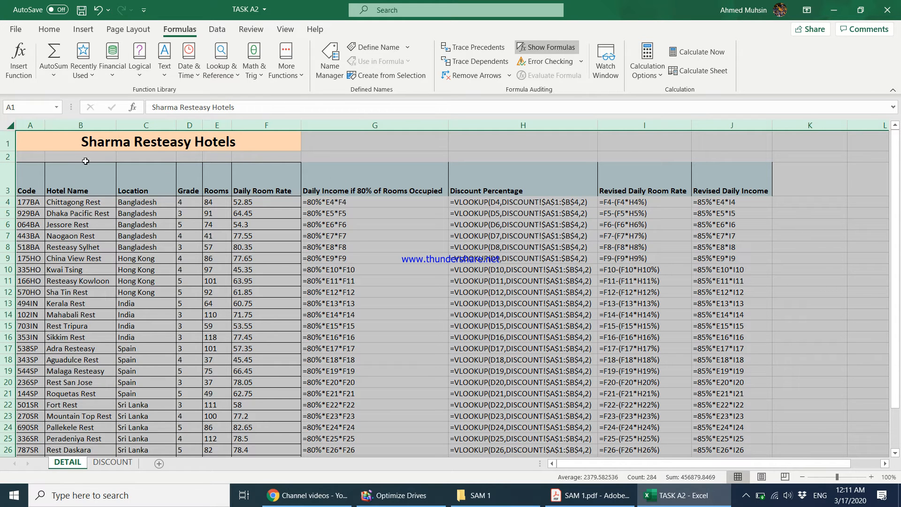
Step: Hide columns B to E again in the formula view of the DETAIL worksheet
left_click_drag(73, 127, 205, 174)
right_click(206, 174)
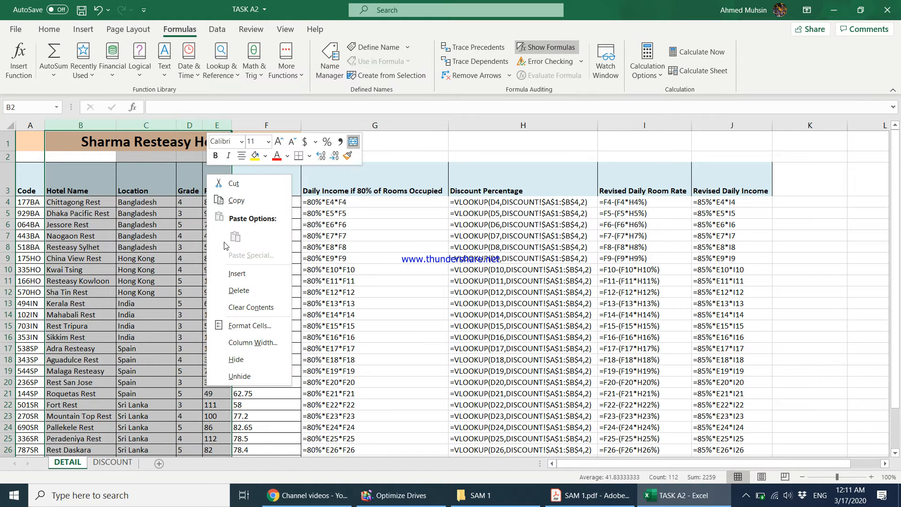
left_click(236, 360)
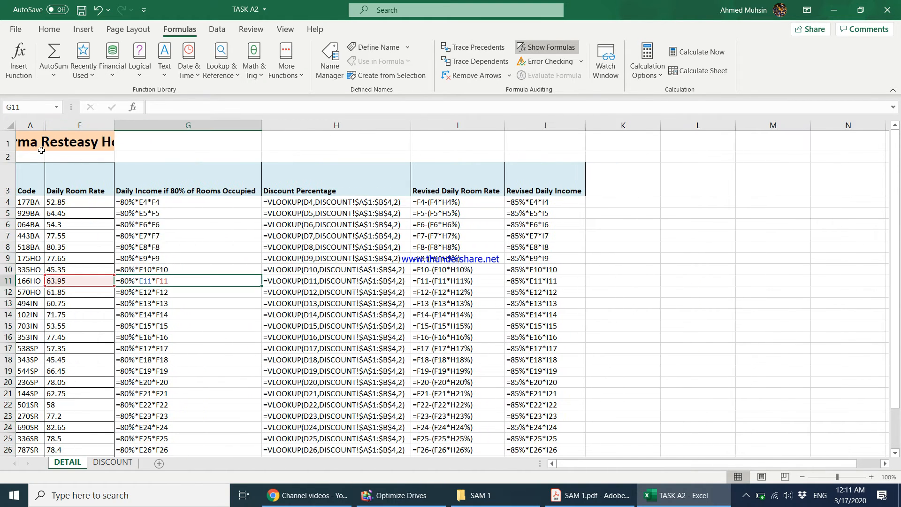
Step: Select A1:J32 in formula view and preview the printout of the DETAIL worksheet's formulae
left_click_drag(303, 266, 546, 413)
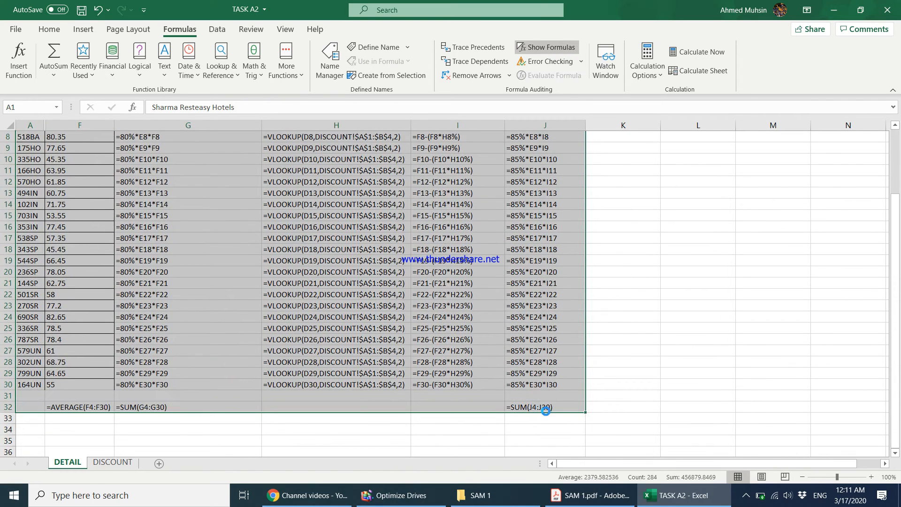
key("ctrl+p")
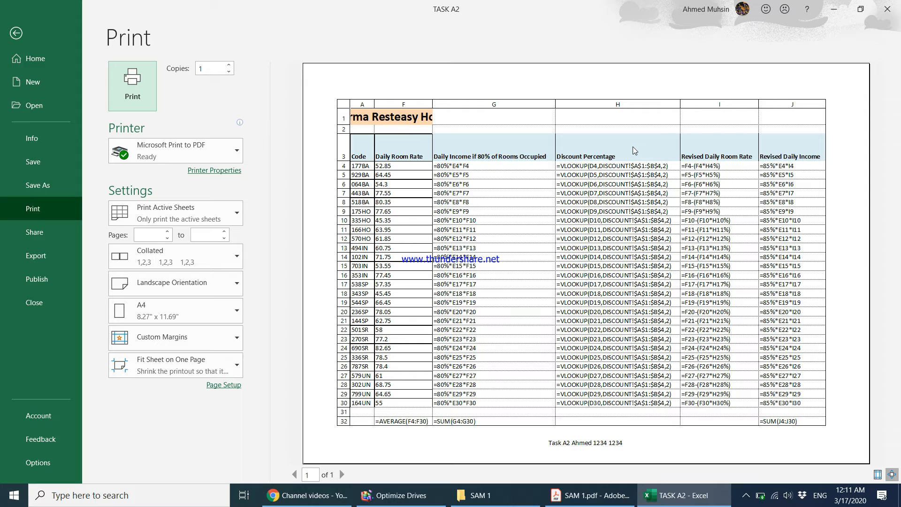
left_click(16, 33)
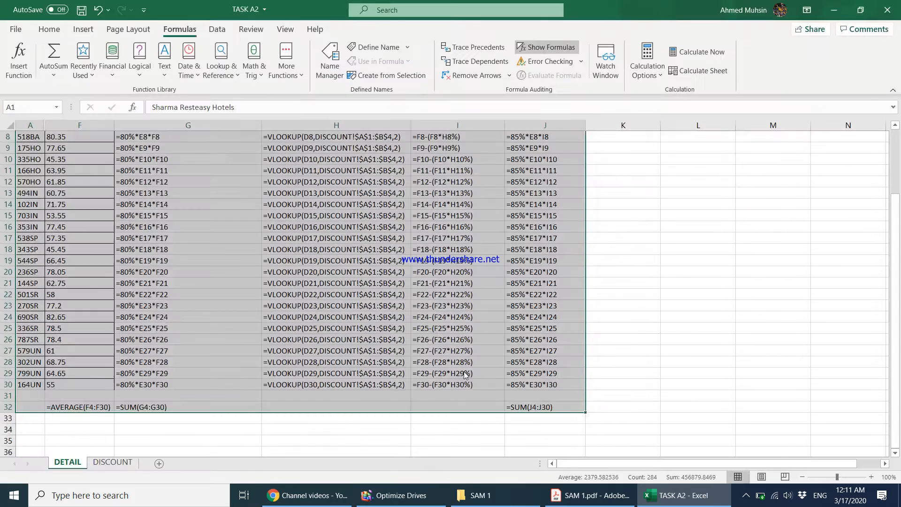
Step: Review the Task A2c print requirements and read the Task A3 chart requirements in SAM 1.pdf
left_click(599, 501)
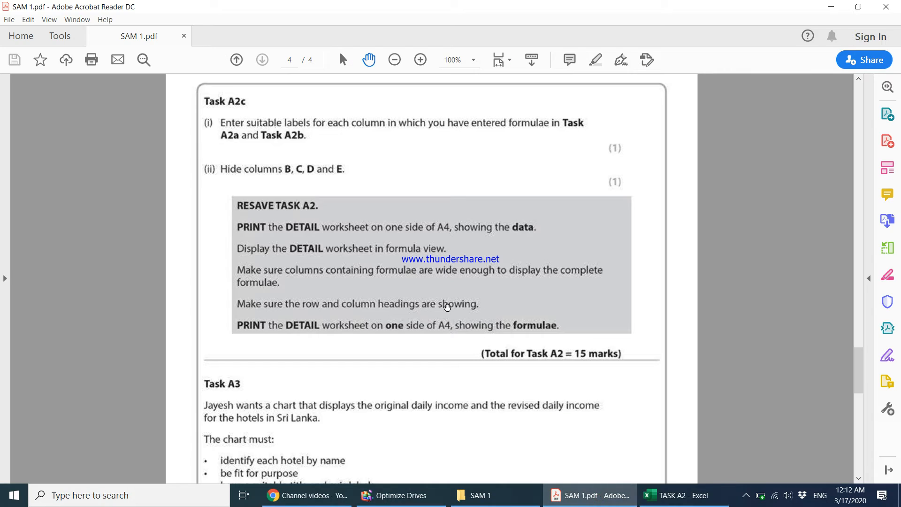
scroll(409, 344, "down", 2)
scroll(406, 344, "down", 2)
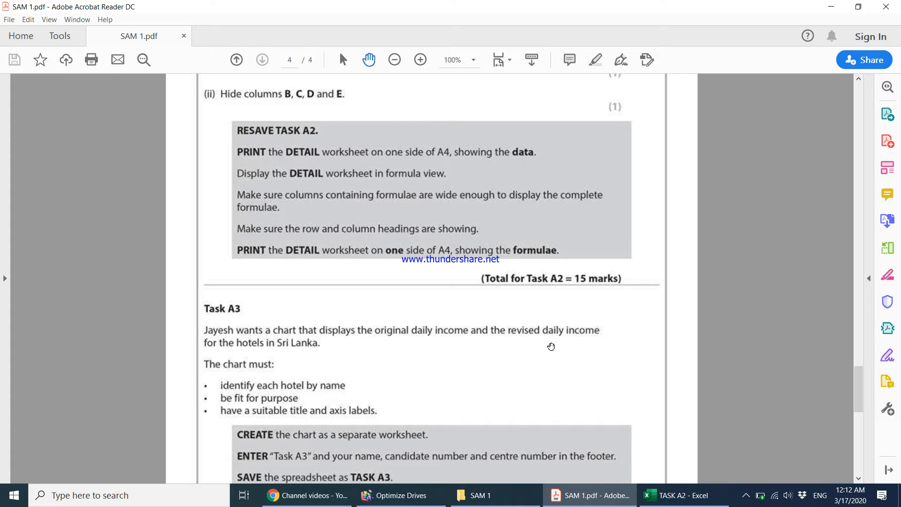
Step: Turn off formula view in the TASK A2 workbook and autofit all columns of the DETAIL worksheet, including the hidden ones
left_click(681, 495)
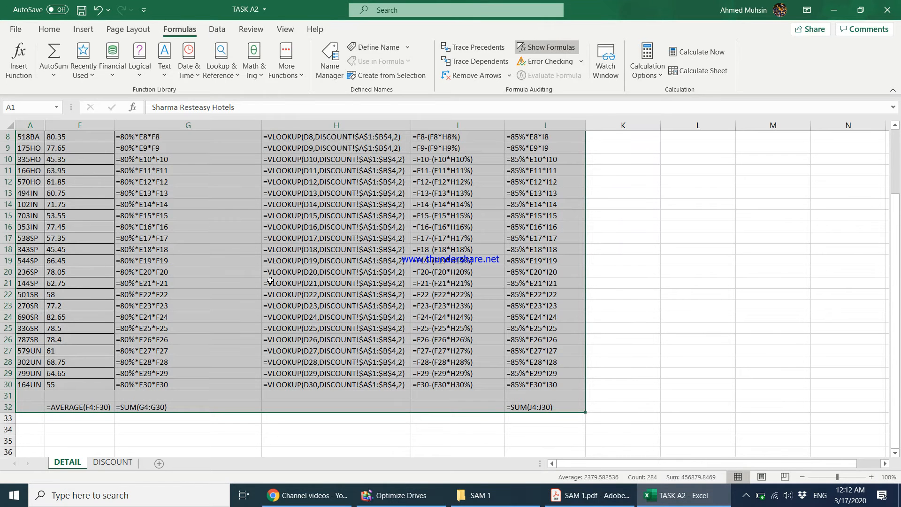
left_click(270, 275)
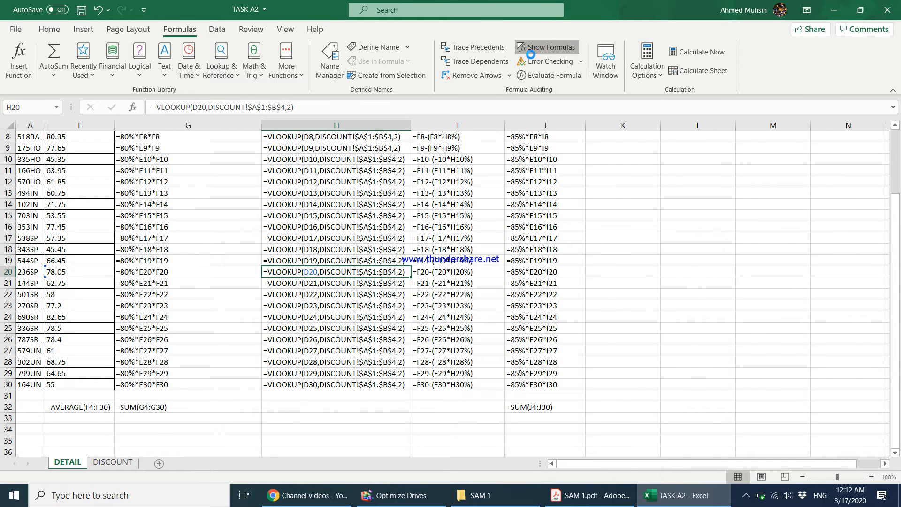
left_click(530, 51)
left_click(11, 124)
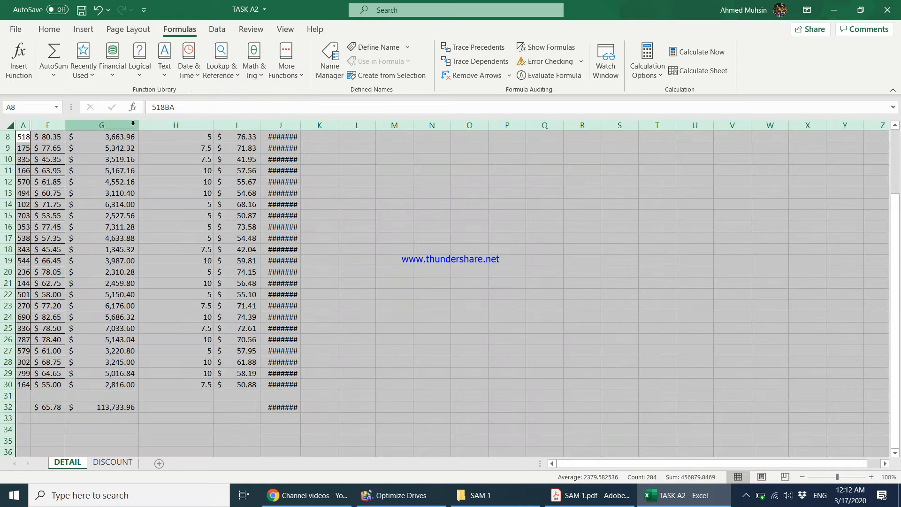
double_click(138, 125)
scroll(339, 284, "up", 3)
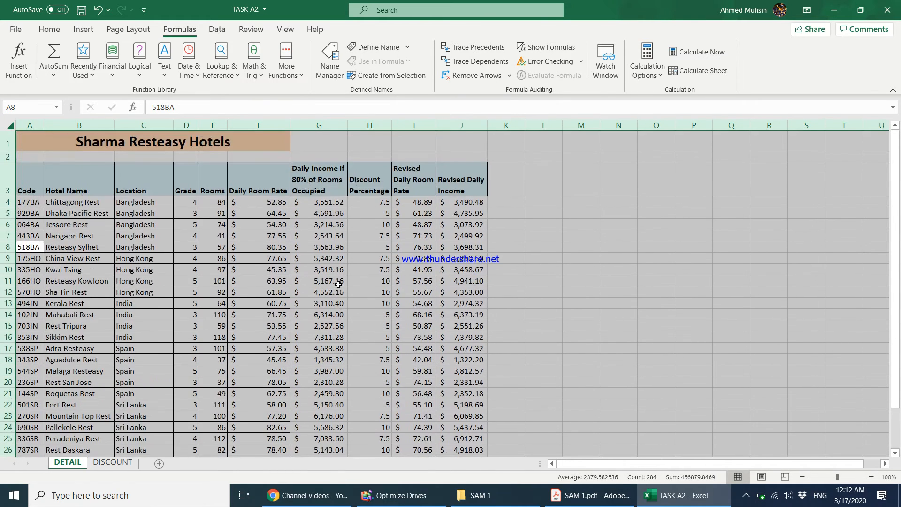
left_click(247, 249)
left_click(67, 188)
scroll(98, 249, "down", 2)
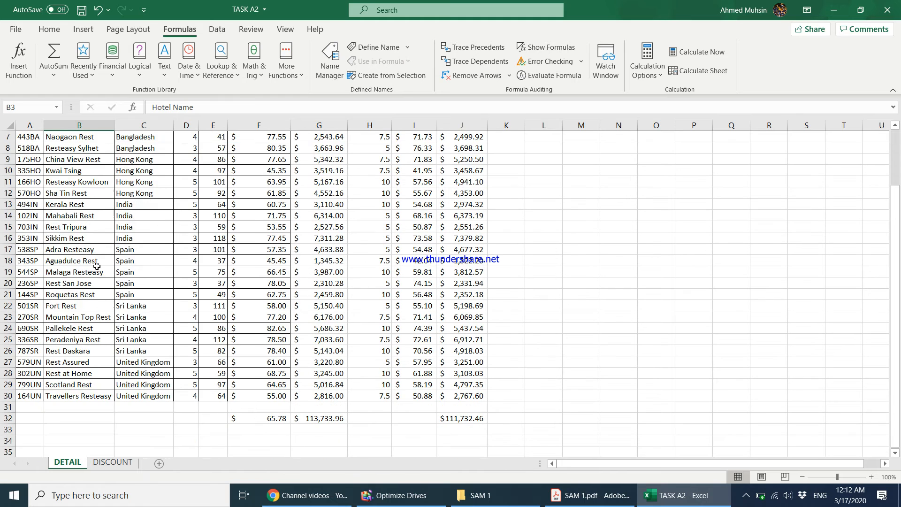
left_click(82, 395, "shift")
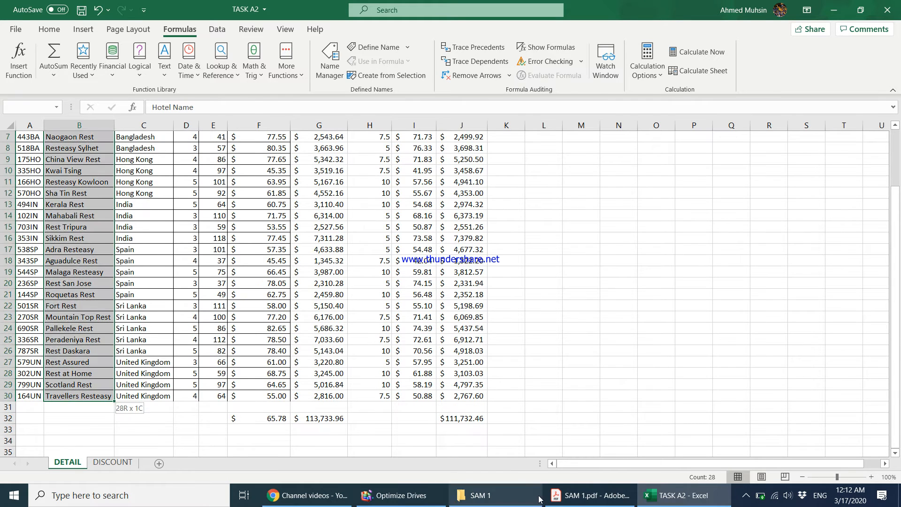
Step: Reread the Task A3 chart requirements in SAM 1.pdf and look over the countries in the DETAIL worksheet's Location column
left_click(589, 495)
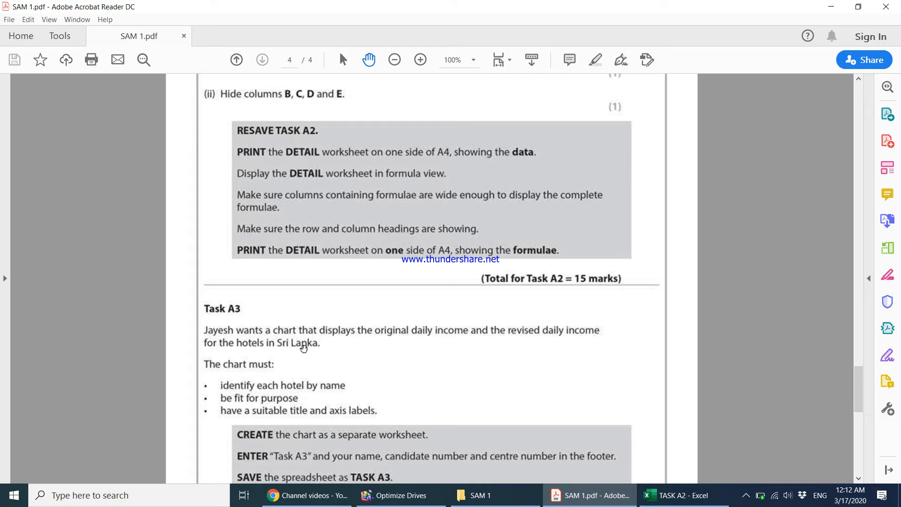
left_click(831, 7)
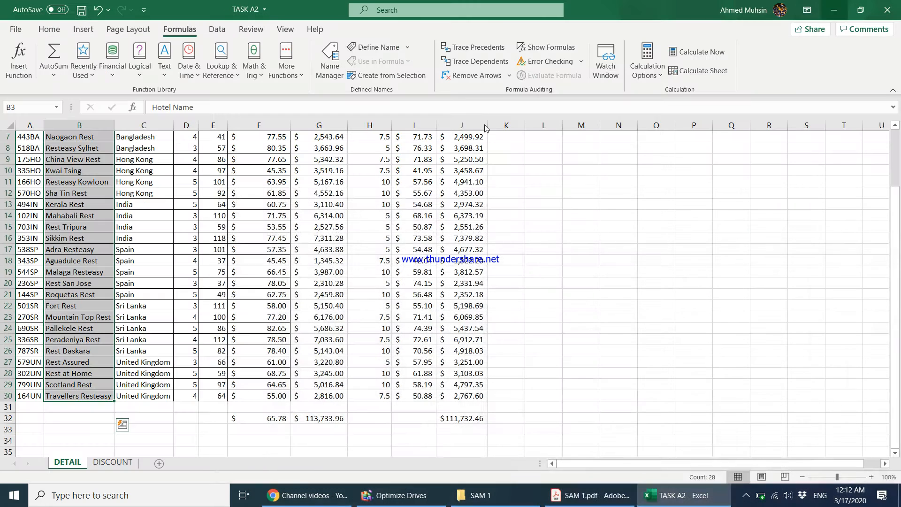
left_click(258, 249)
scroll(255, 252, "up", 2)
left_click(151, 202)
left_click(149, 247)
left_click(153, 303)
left_click(154, 349)
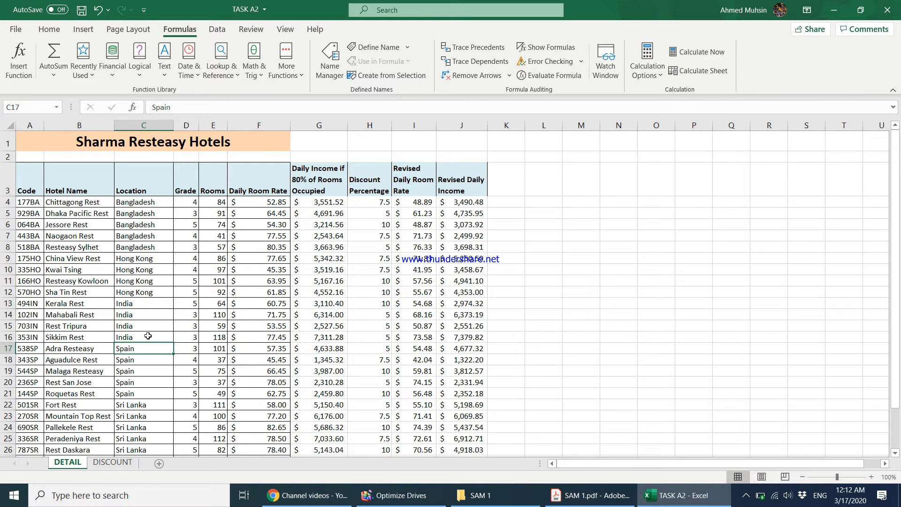
Step: Add filters to the DETAIL worksheet's header row and filter the Location column to show only Sri Lanka
left_click(162, 192)
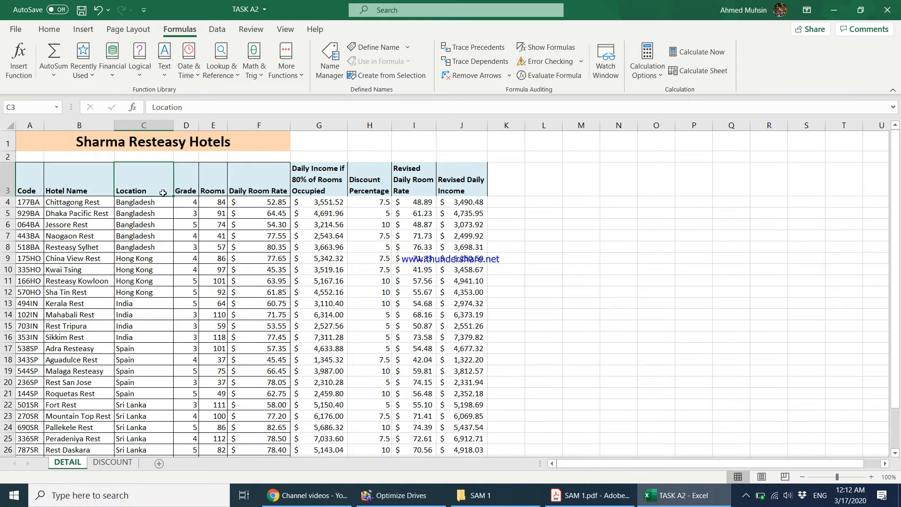
left_click(49, 30)
left_click(764, 75)
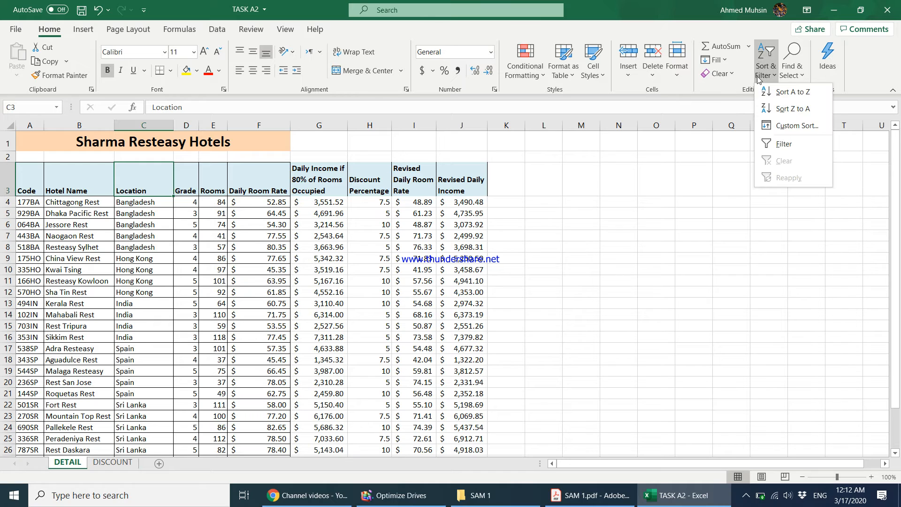
left_click(775, 142)
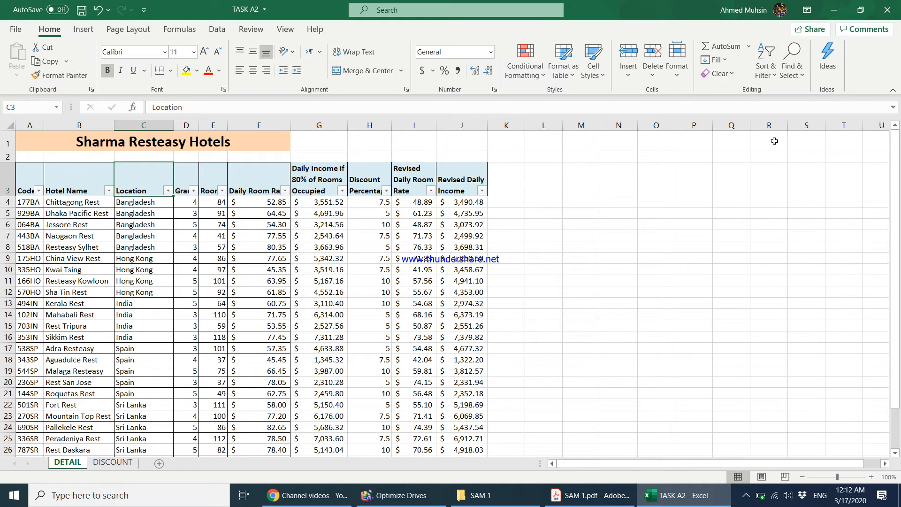
left_click(168, 190)
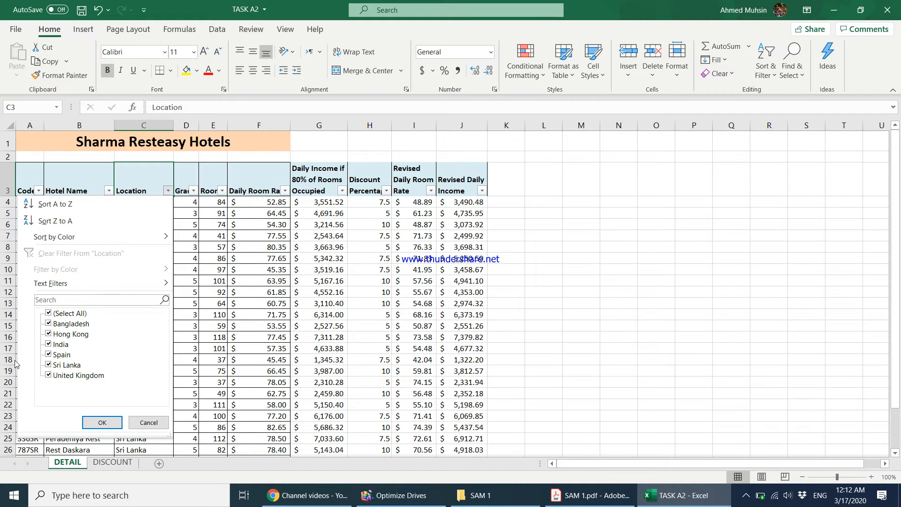
left_click(49, 313)
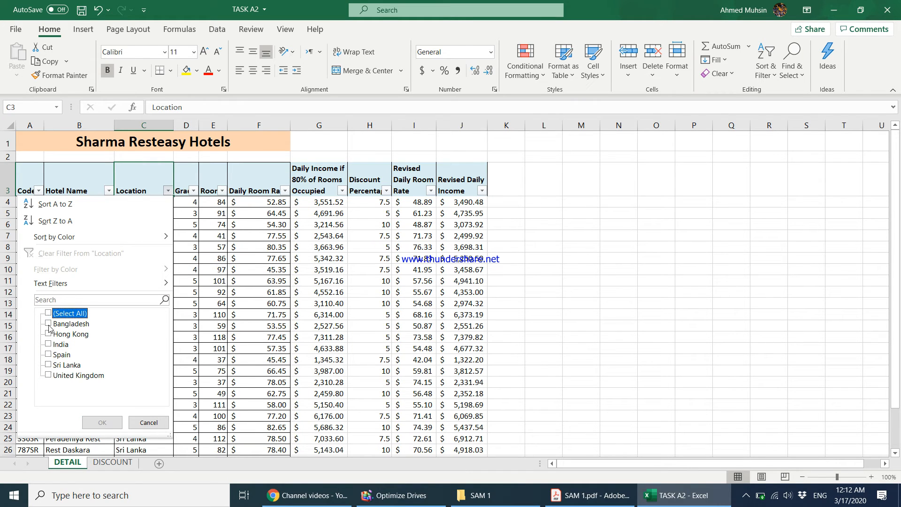
left_click(48, 365)
left_click(96, 422)
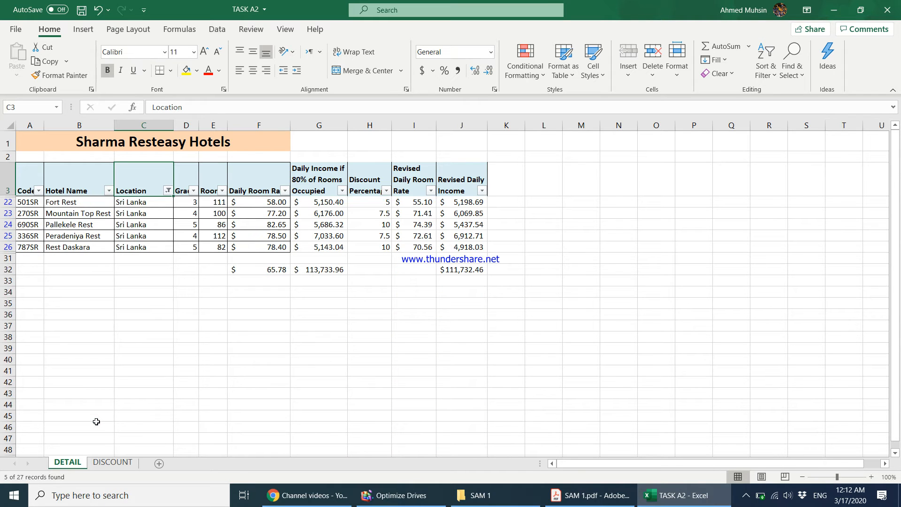
Step: Insert a clustered column chart from the filtered Hotel Name, Daily Income if 80% of Rooms Occupied and Revised Daily Income columns, headers included
left_click_drag(80, 182, 84, 246)
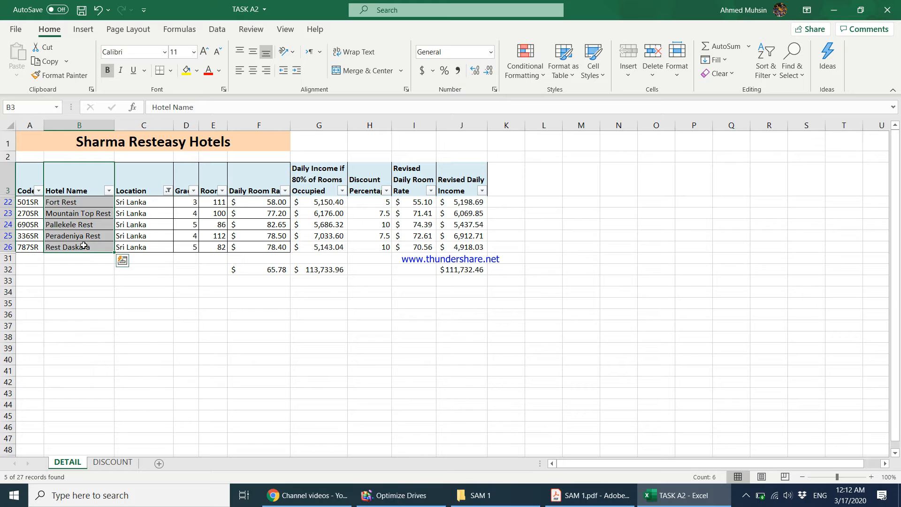
left_click_drag(315, 190, 319, 248, "ctrl")
left_click_drag(461, 181, 462, 249, "ctrl")
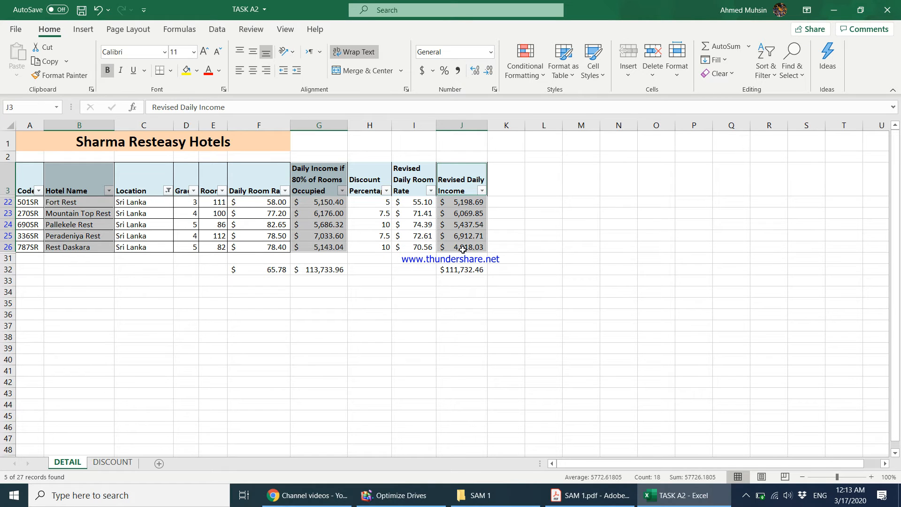
left_click(83, 29)
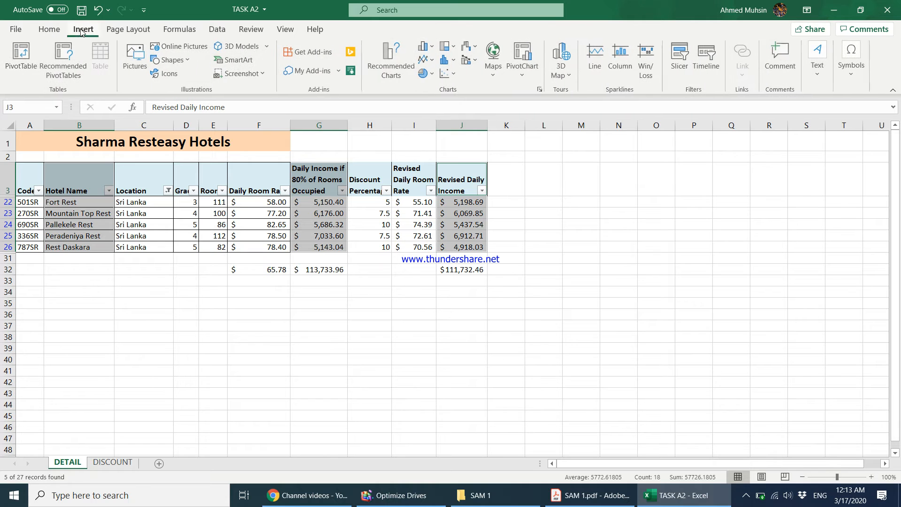
left_click(406, 76)
left_click_drag(402, 78, 544, 69)
left_click(464, 321)
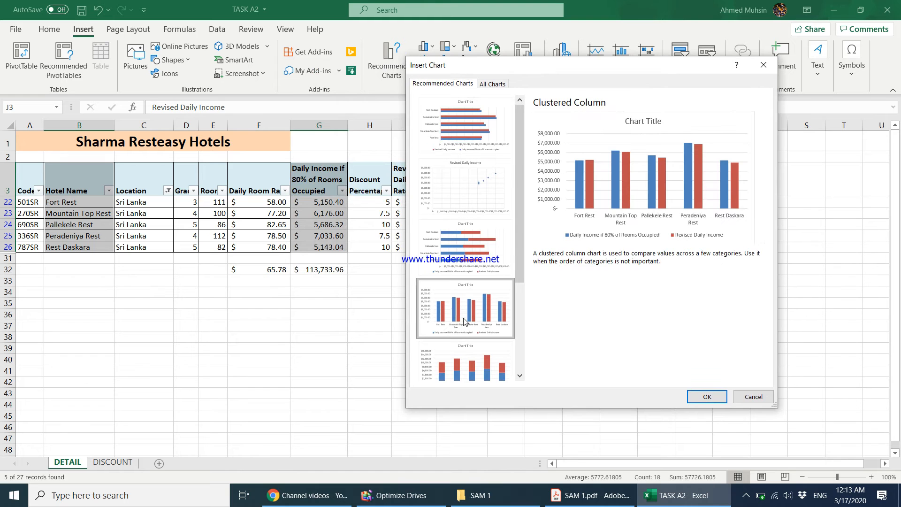
left_click(704, 396)
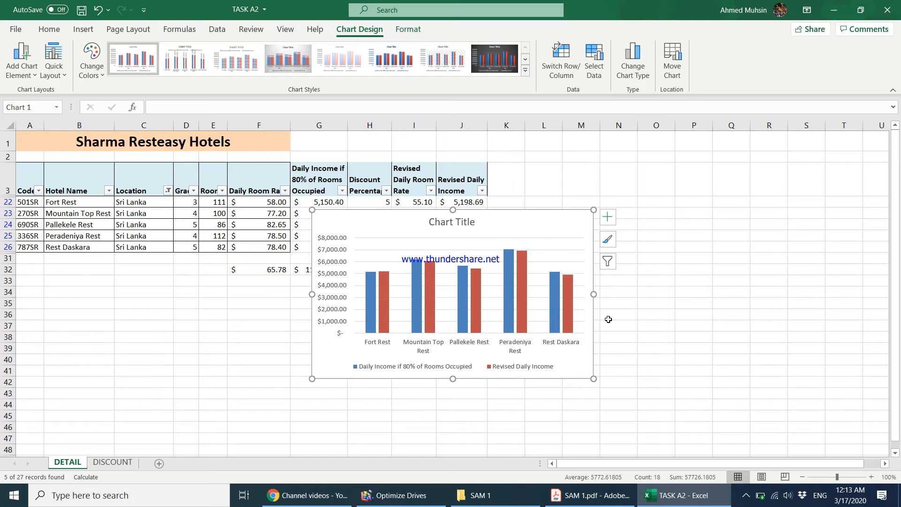
left_click_drag(506, 211, 561, 217)
Step: Set the chart title to "Comparison of Daily Income of Hotels in Sri Lanka"
left_click(524, 231)
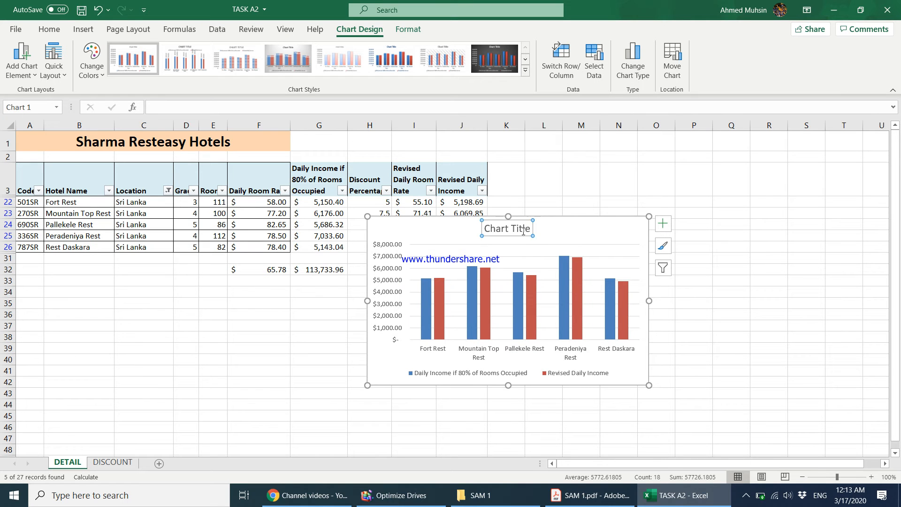
left_click_drag(487, 231, 532, 229)
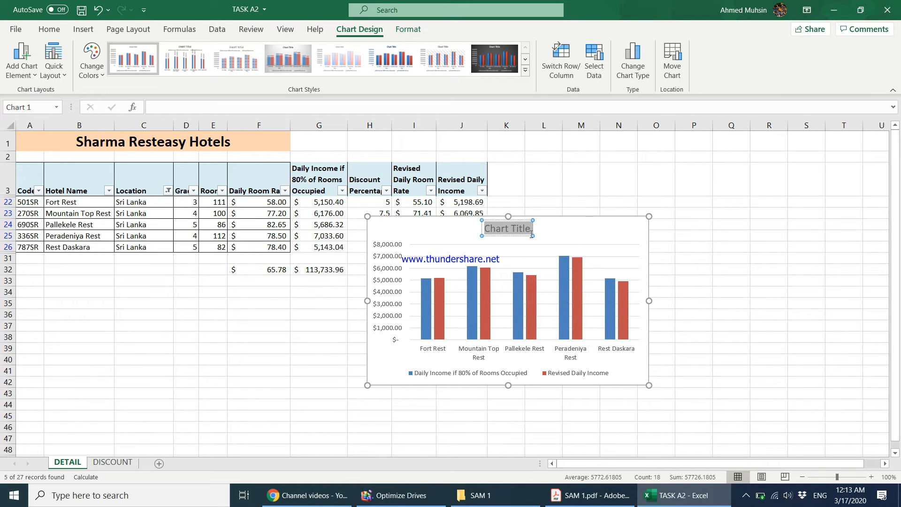
type("Comp")
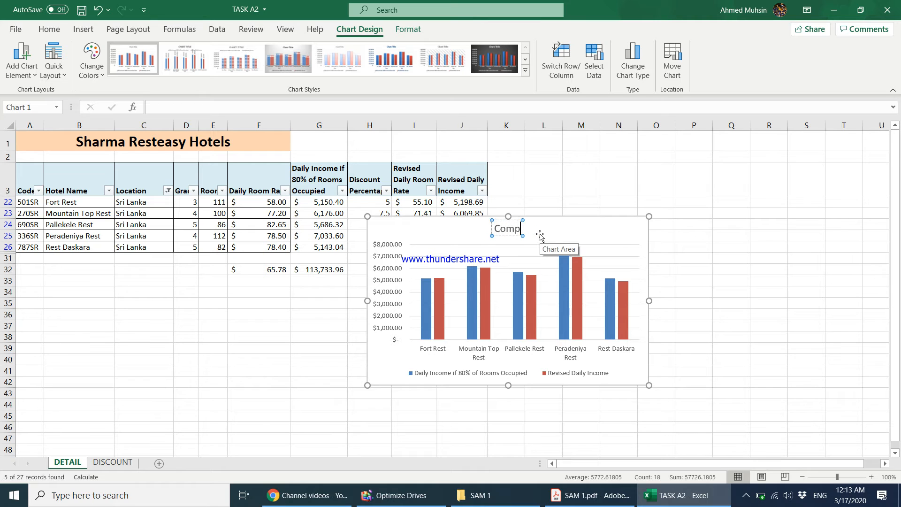
type("arison of")
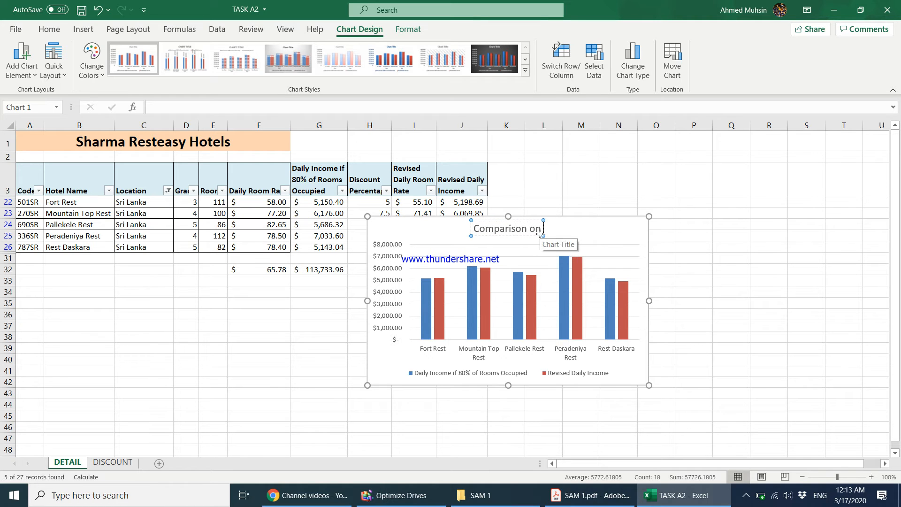
type(" Dail")
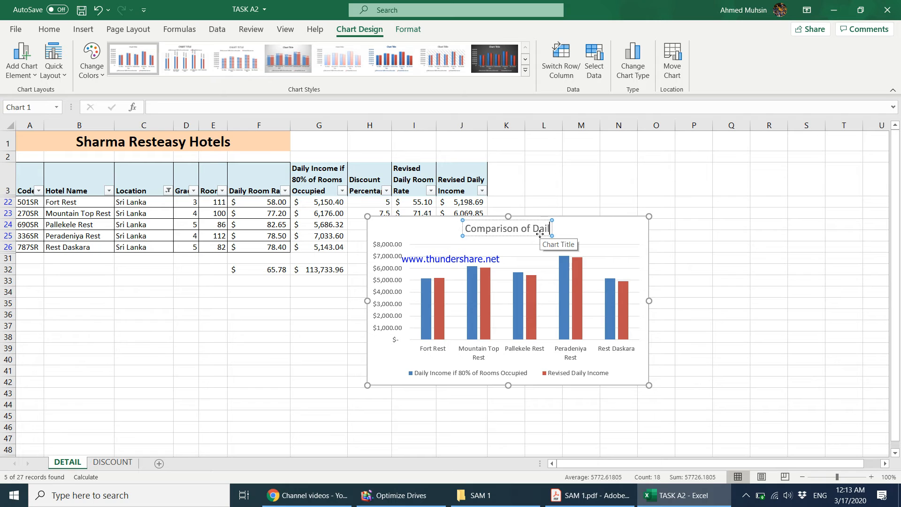
type("y Income")
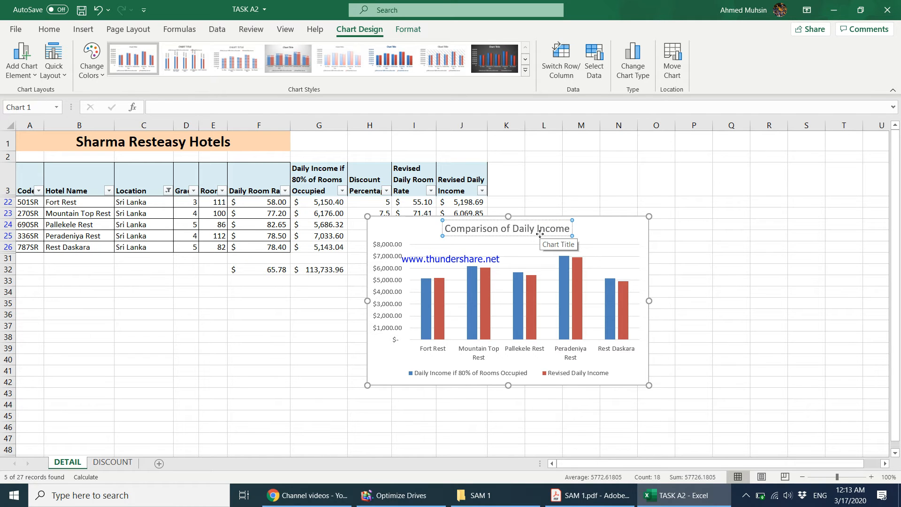
type(" of Hotels in Sri Lanka")
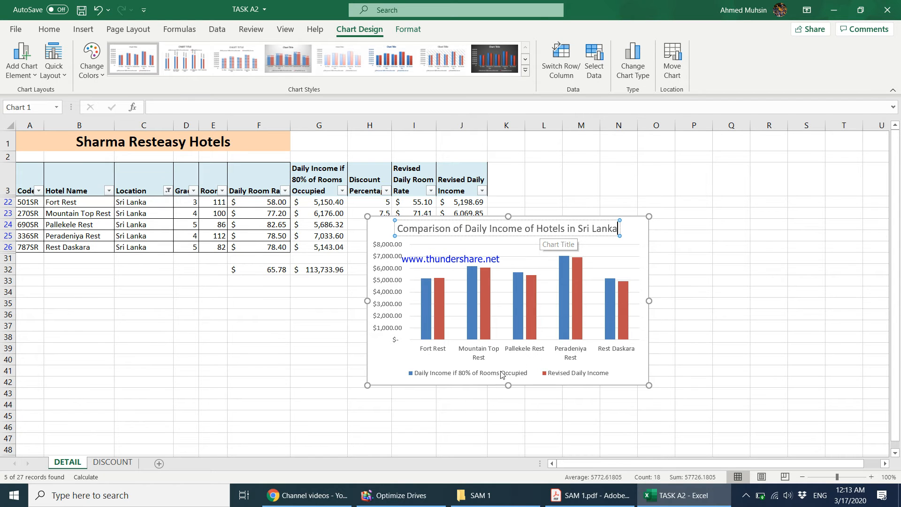
Step: Make the whole chart title bold and underlined
triple_click(449, 225)
key("ctrl+b")
key("ctrl+u")
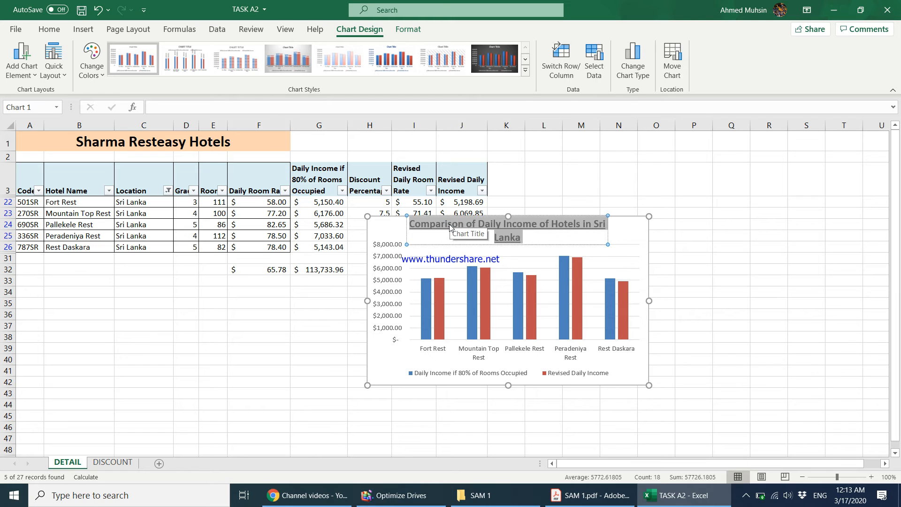
left_click(640, 249)
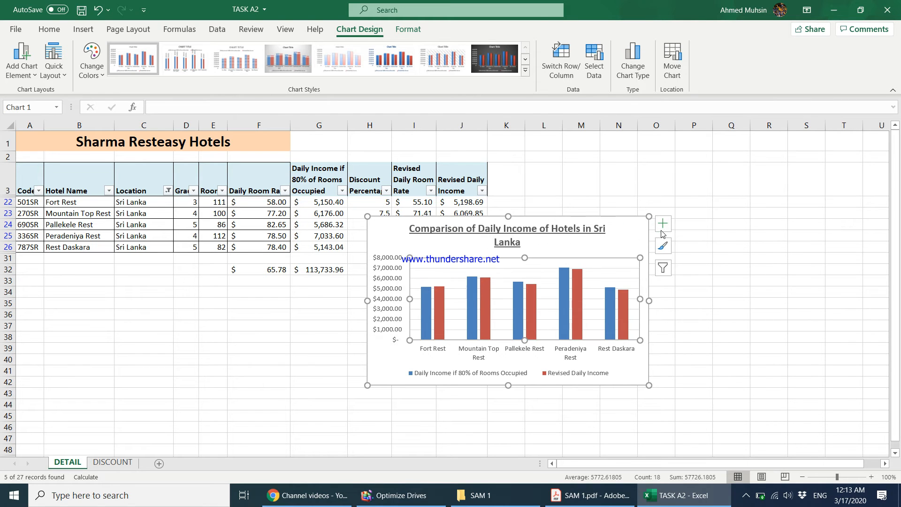
Step: Add axis titles to the chart and label the vertical axis "Daily Income ($)"
left_click(662, 225)
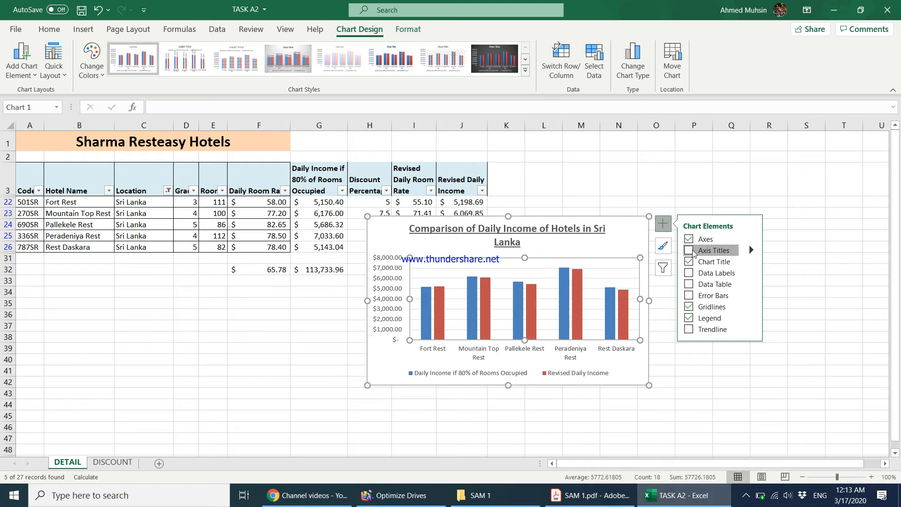
left_click(689, 250)
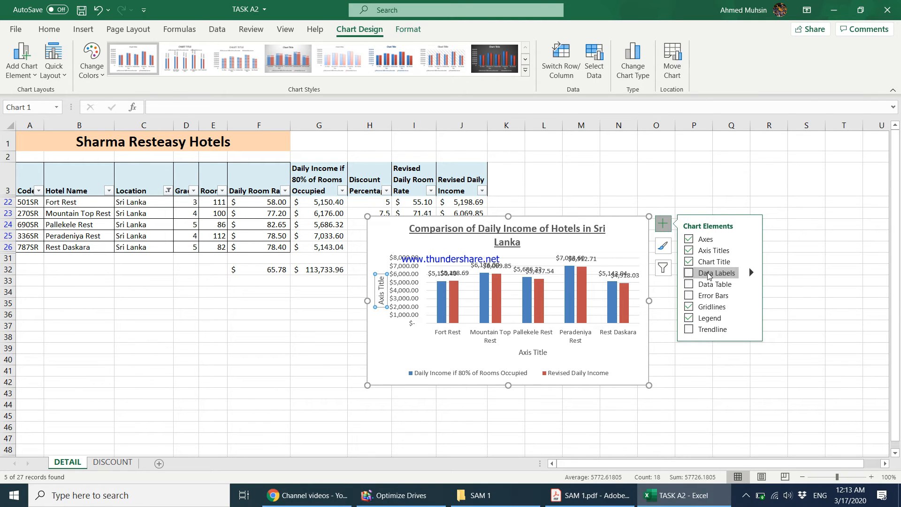
left_click(382, 300)
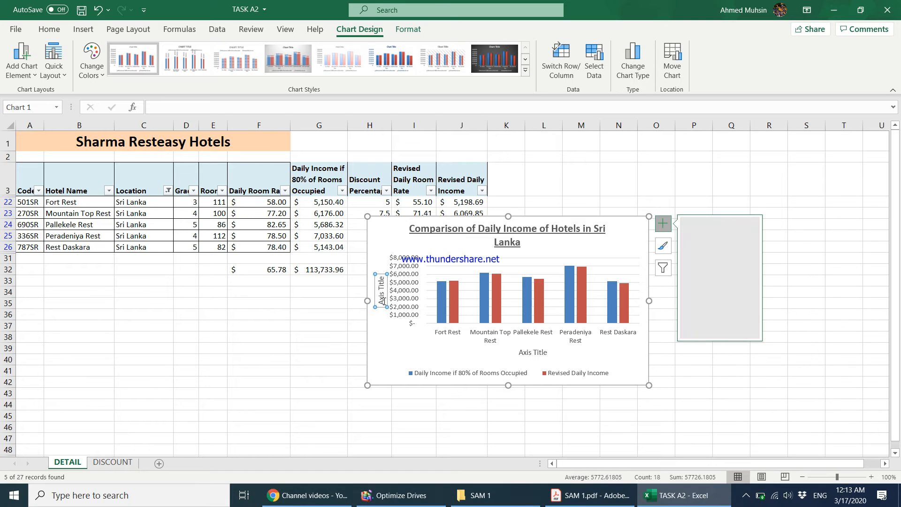
left_click_drag(383, 297, 388, 276)
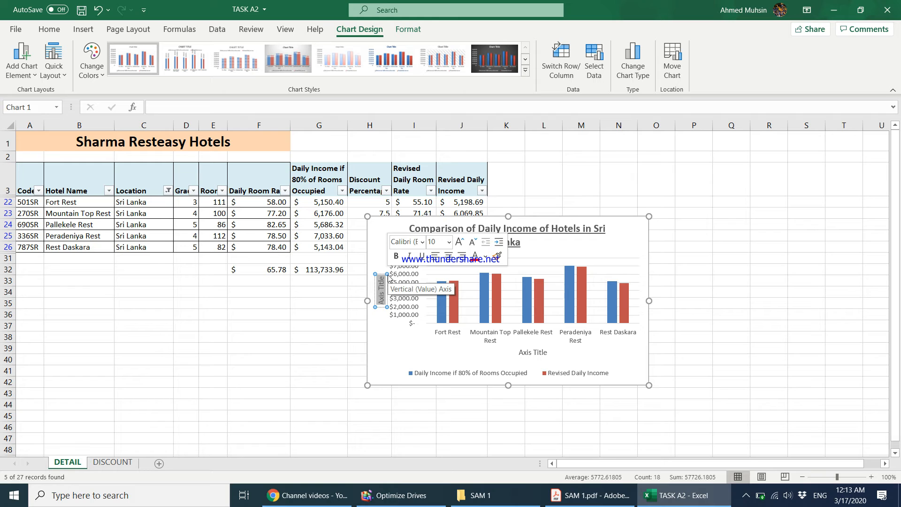
type("Da")
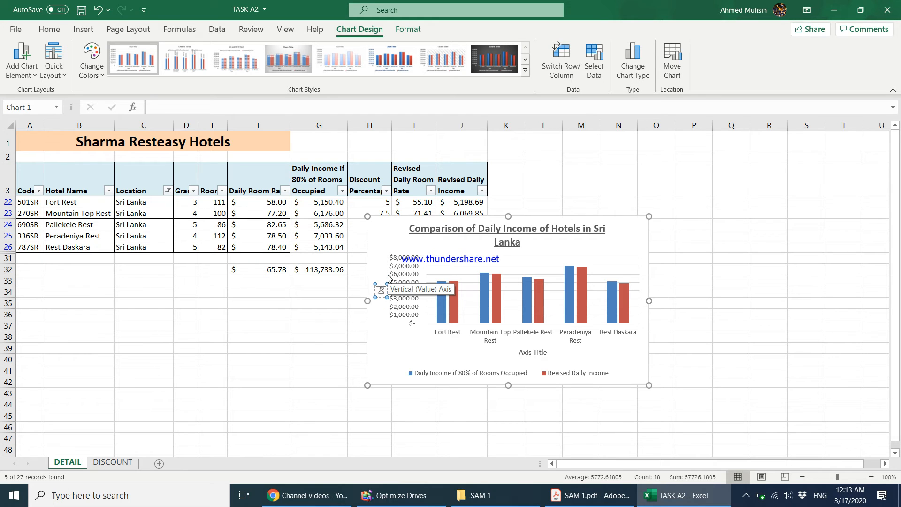
type("ily Income")
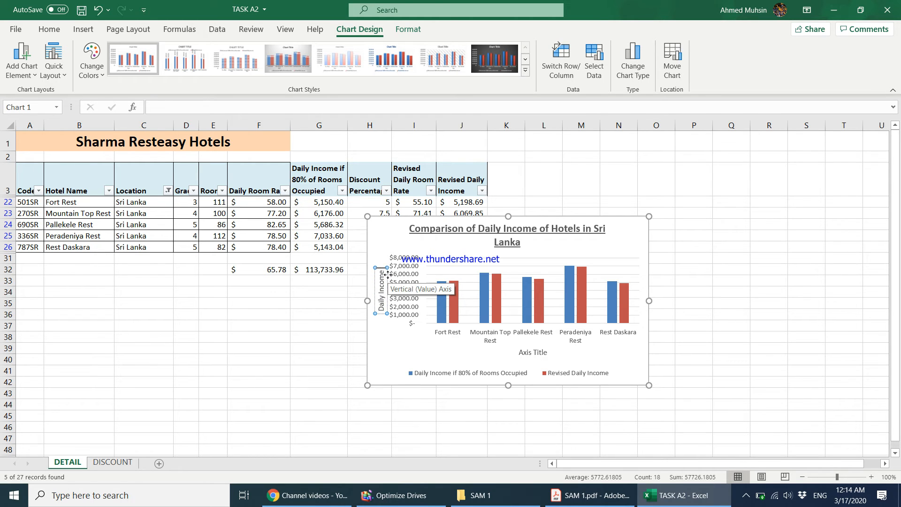
type(" ($)")
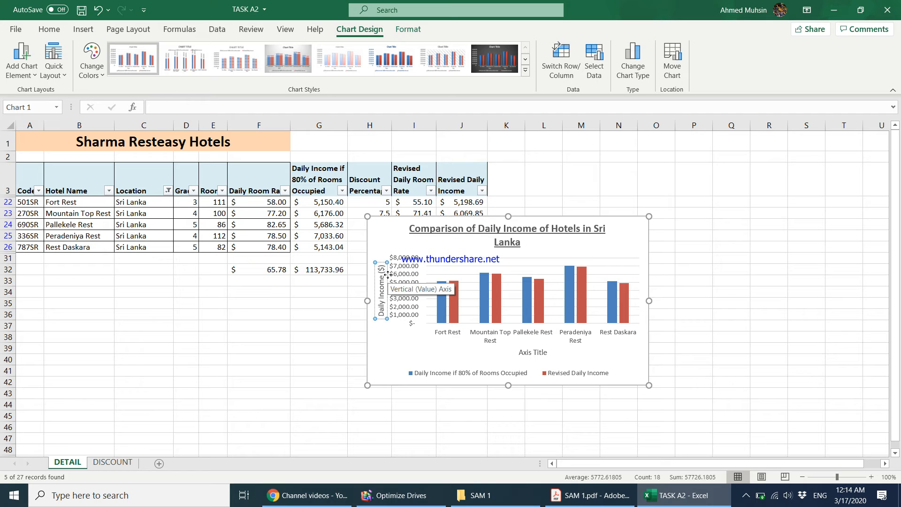
Step: Replace the horizontal axis title's placeholder text with "Hotel Name"
left_click(517, 352)
triple_click(520, 352)
key("Delete")
type("Hotel Name")
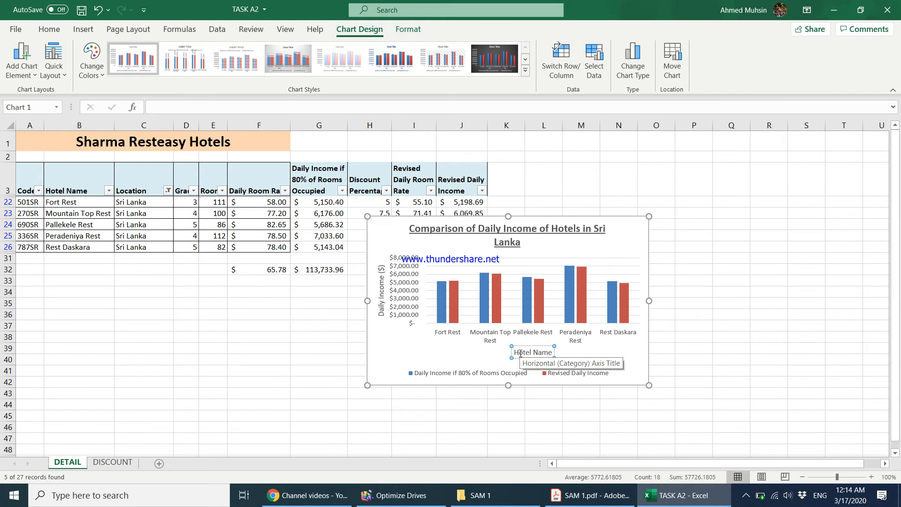
left_click(748, 393)
Step: Check the Task A3 worksheet requirement in SAM 1.pdf, then return to Excel and move the hotel income chart to its own new sheet
left_click(591, 495)
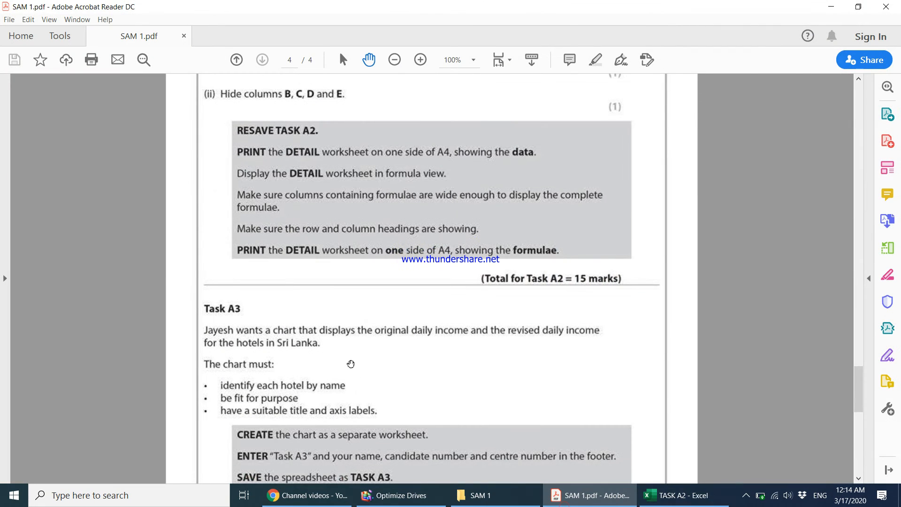
scroll(346, 389, "down", 1)
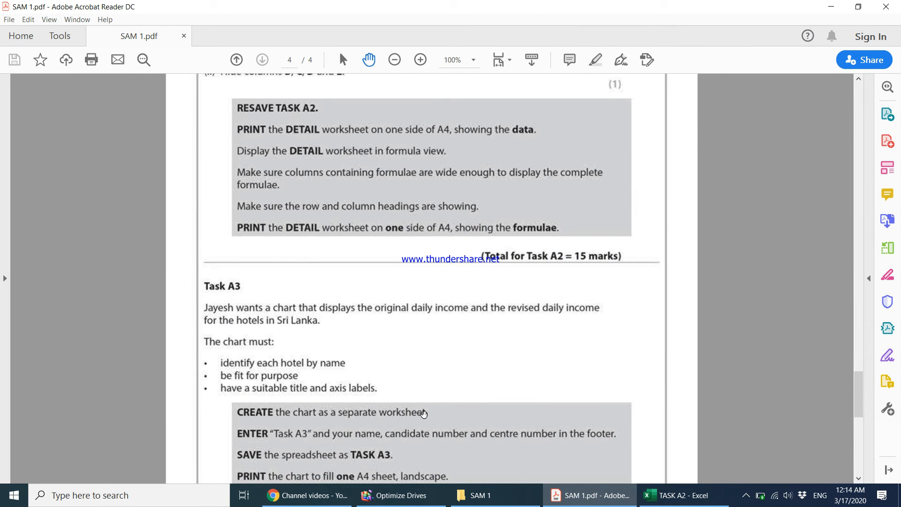
left_click(680, 495)
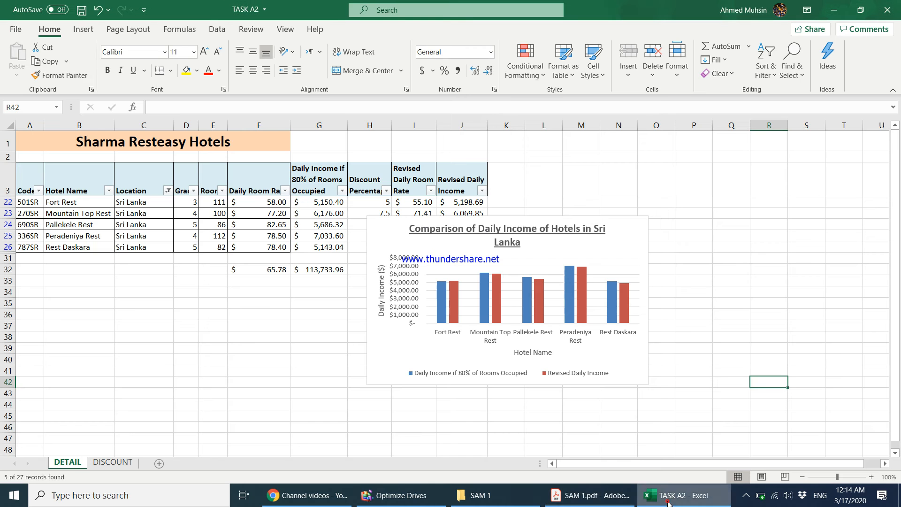
right_click(620, 231)
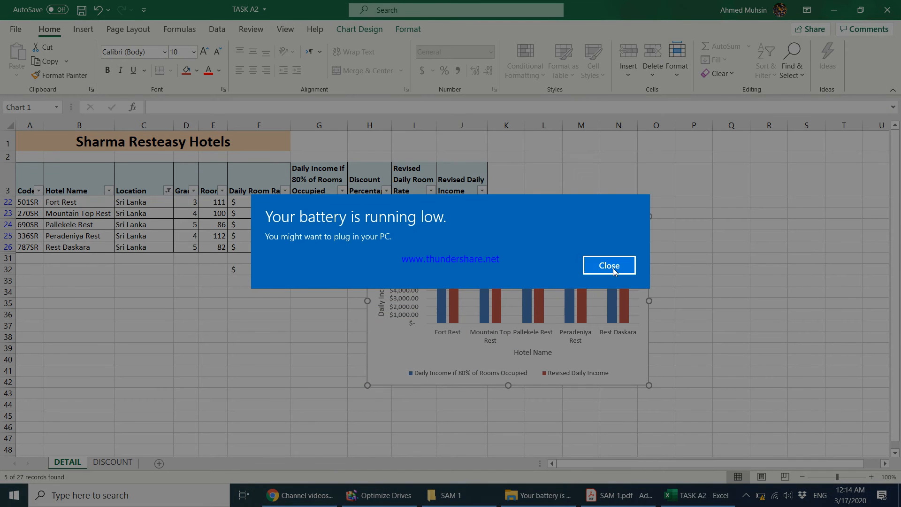
left_click(613, 267)
right_click(624, 249)
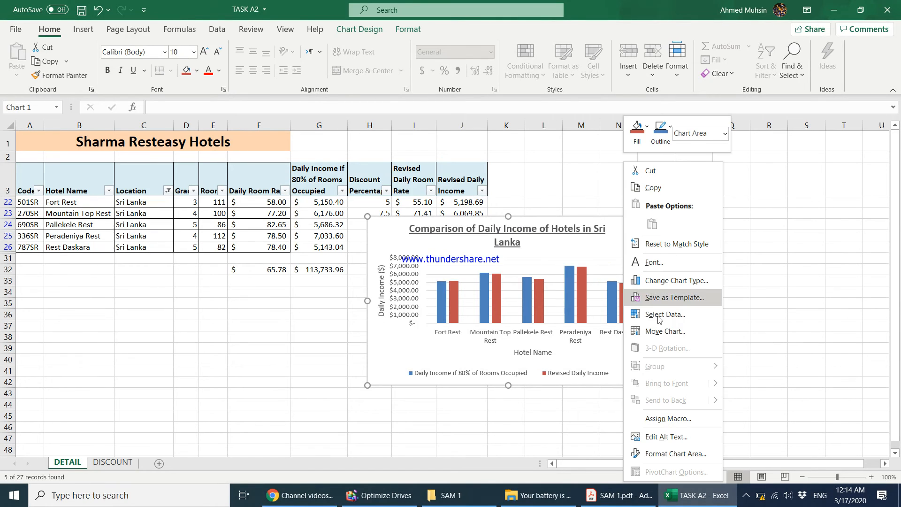
left_click(659, 332)
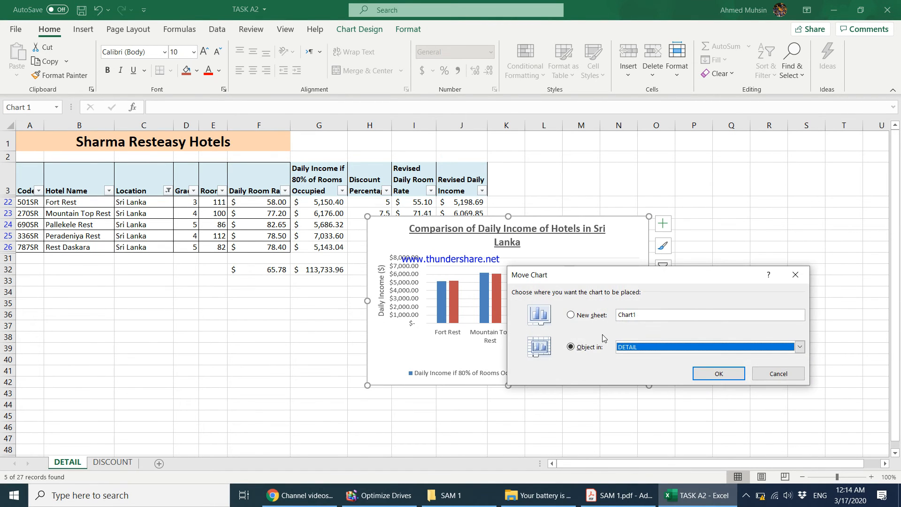
left_click(592, 315)
left_click(718, 373)
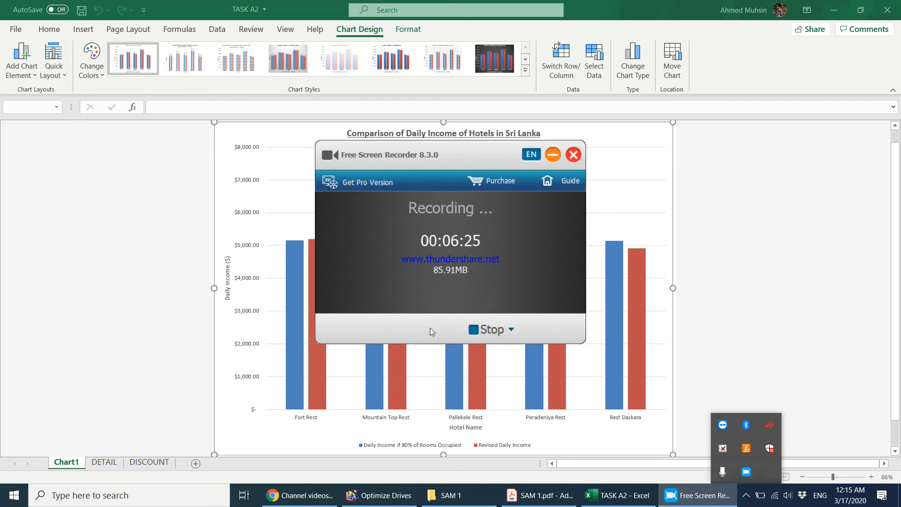
left_click(429, 327)
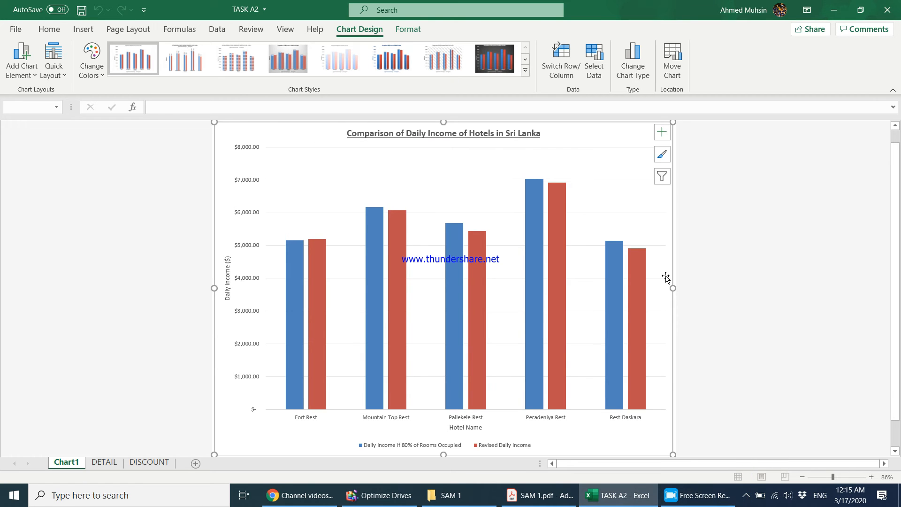
Step: Following the Task A3 instructions in SAM 1.pdf, add a left-section footer to the chart sheet containing "Task A3", the candidate's name, candidate number and centre number
left_click(537, 498)
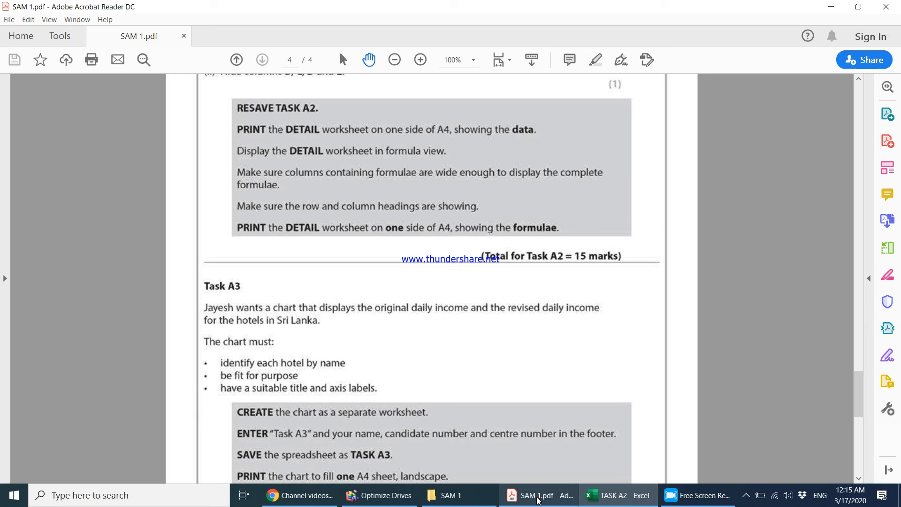
scroll(325, 371, "down", 3)
scroll(325, 371, "down", 1)
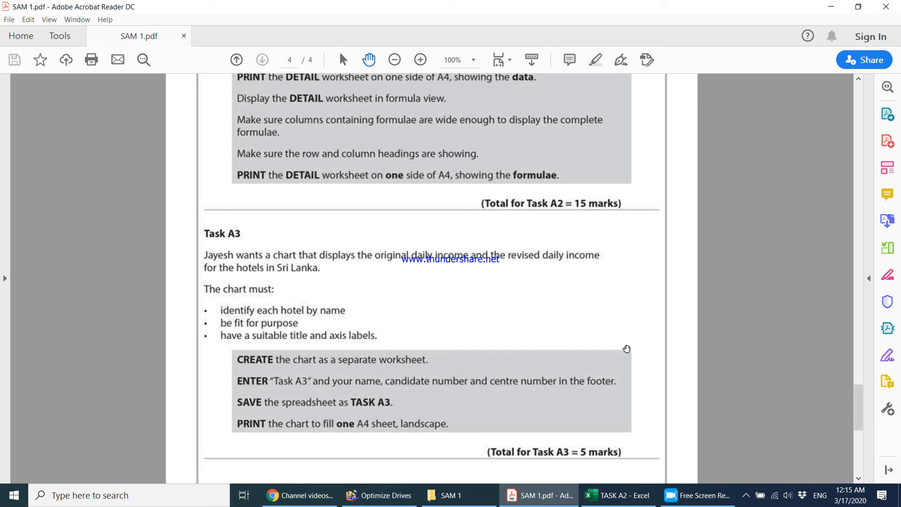
left_click(831, 7)
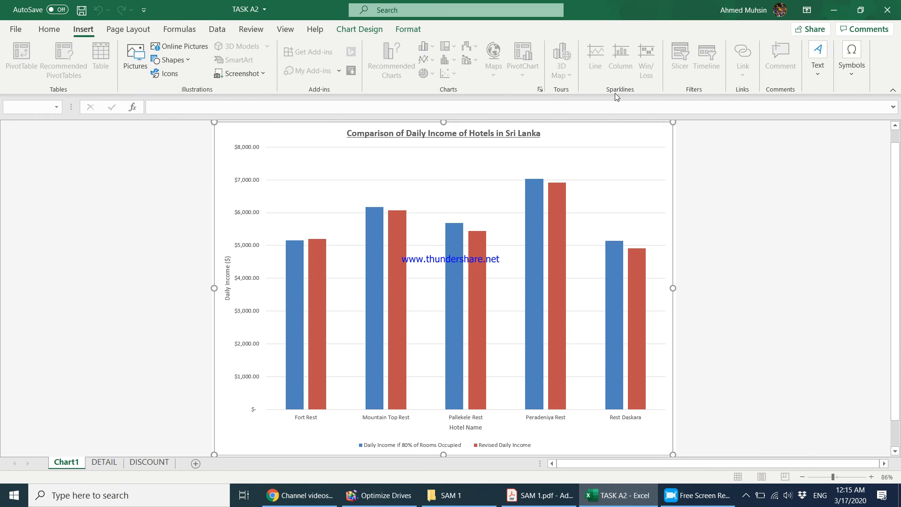
left_click(807, 77)
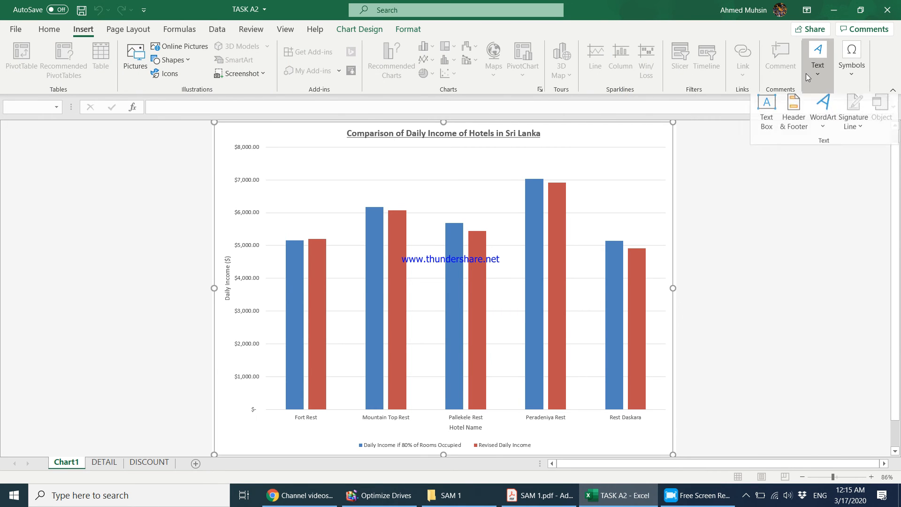
left_click(792, 113)
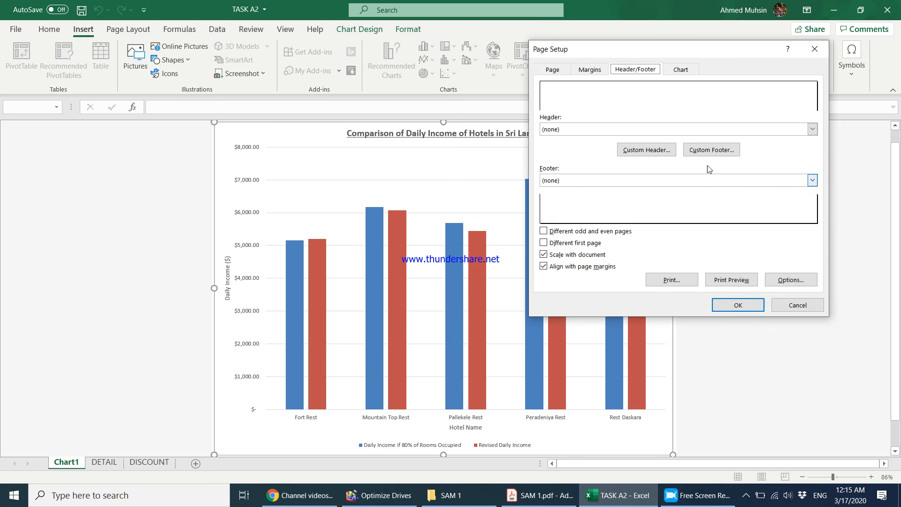
left_click(710, 150)
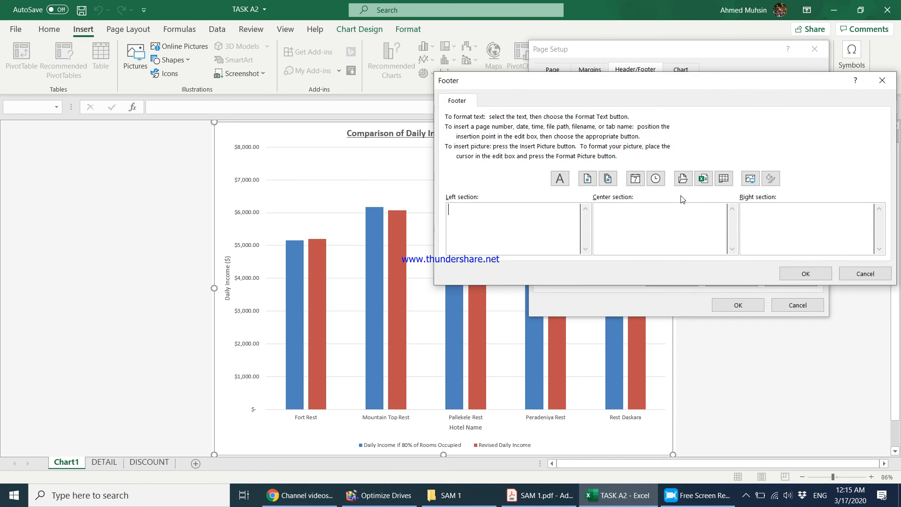
left_click(543, 503)
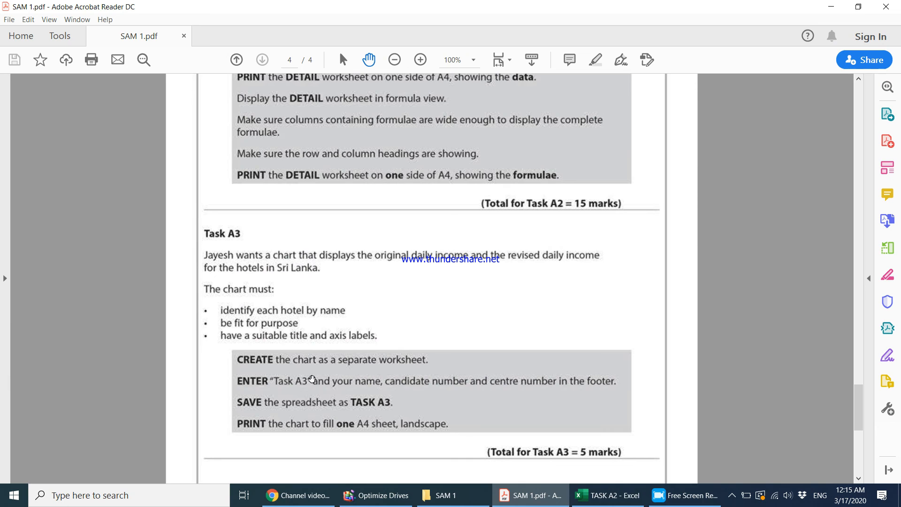
left_click_drag(659, 495, 618, 503)
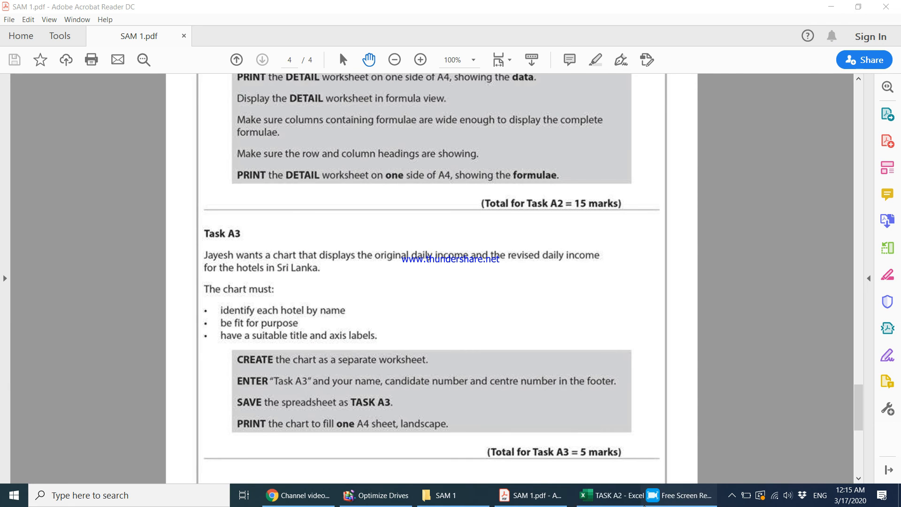
left_click(620, 497)
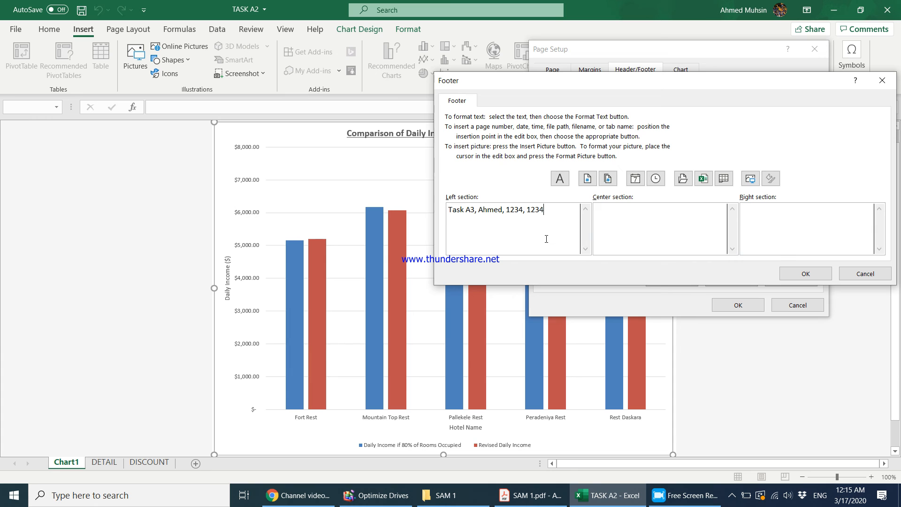
left_click(804, 273)
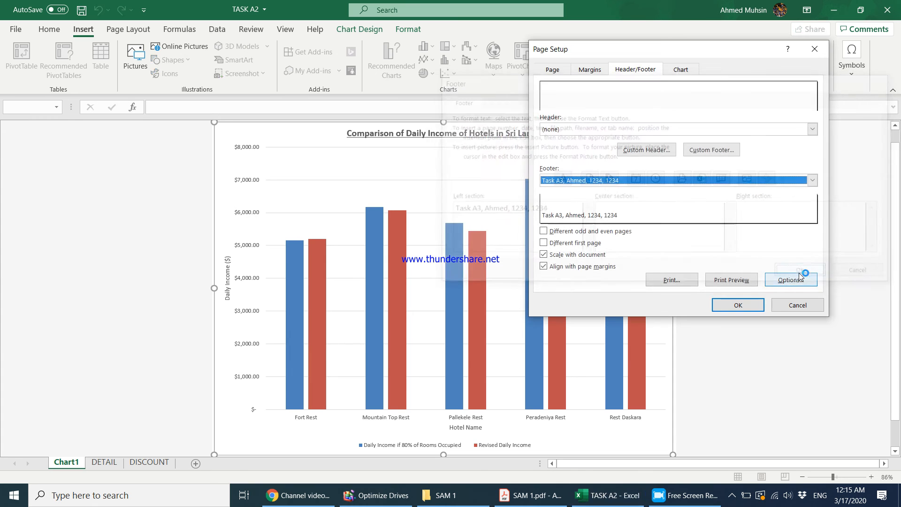
left_click(725, 306)
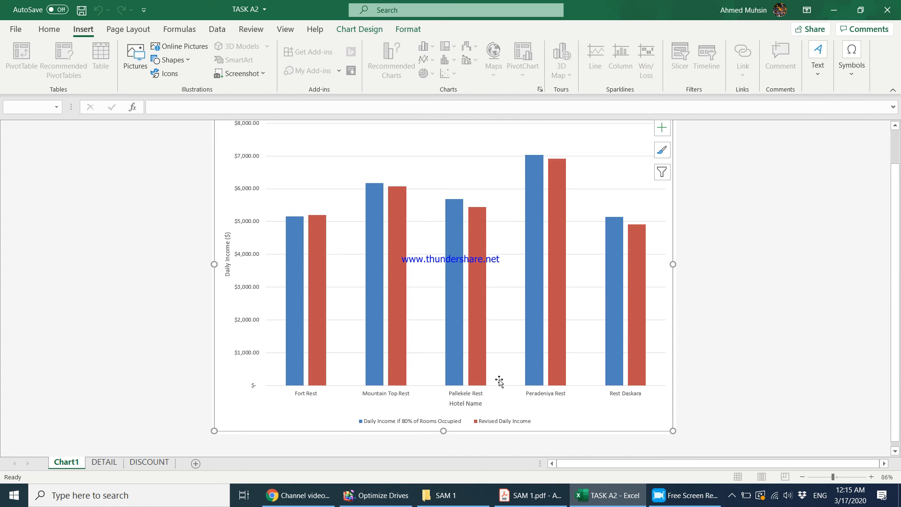
Step: Preview the chart sheet's printout with its footer and check the remaining Task A3 instructions in SAM 1.pdf
key("ctrl+p")
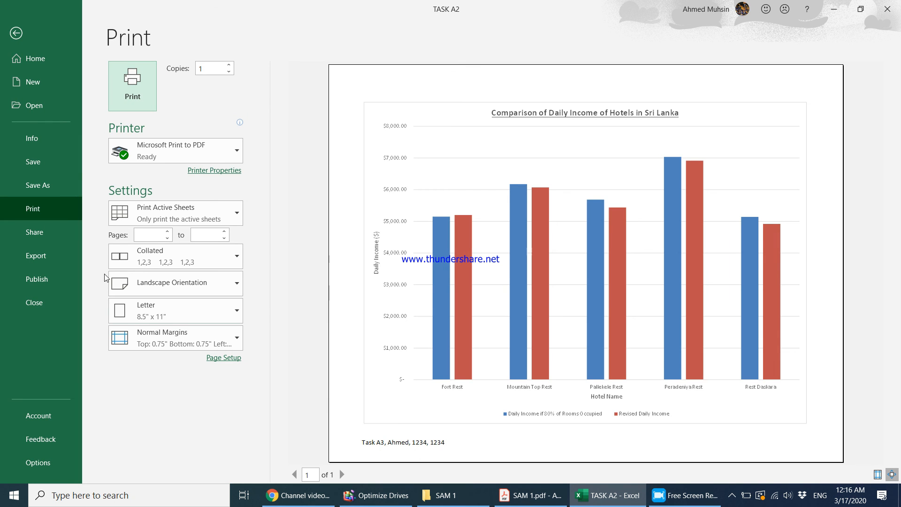
left_click(16, 33)
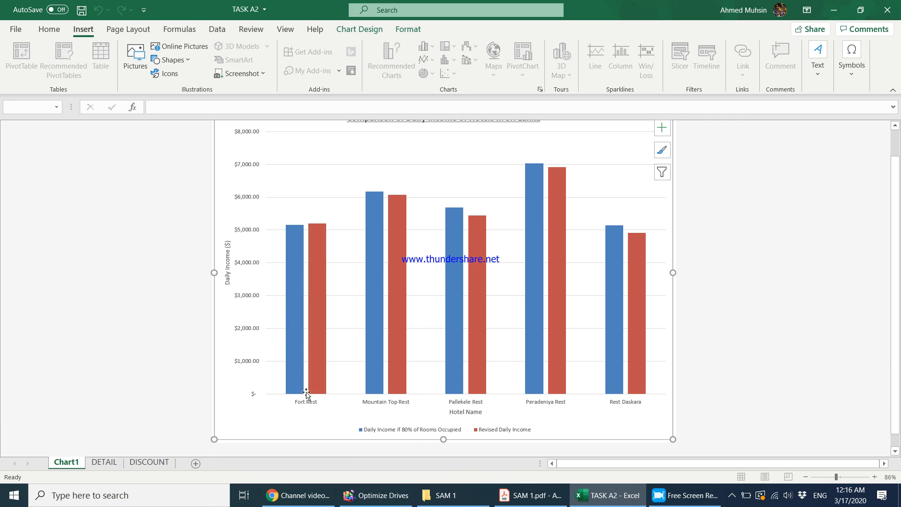
left_click(530, 495)
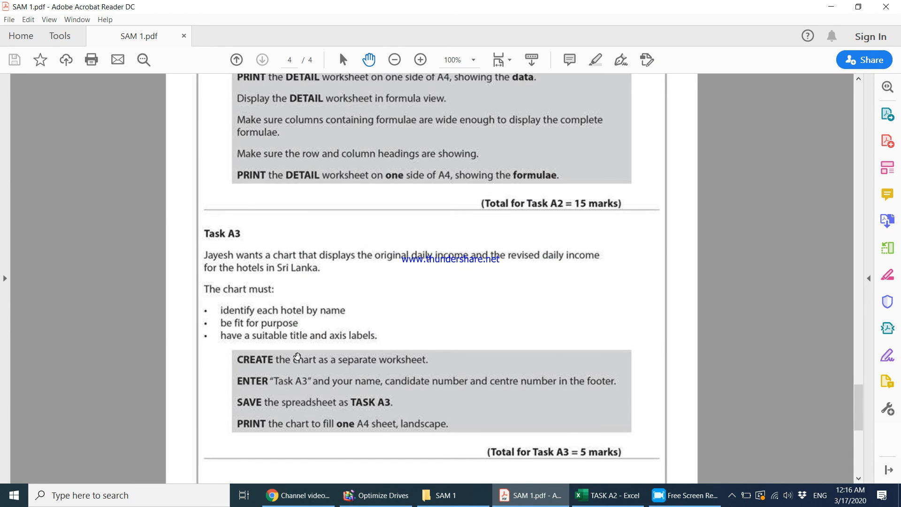
scroll(297, 357, "down", 1)
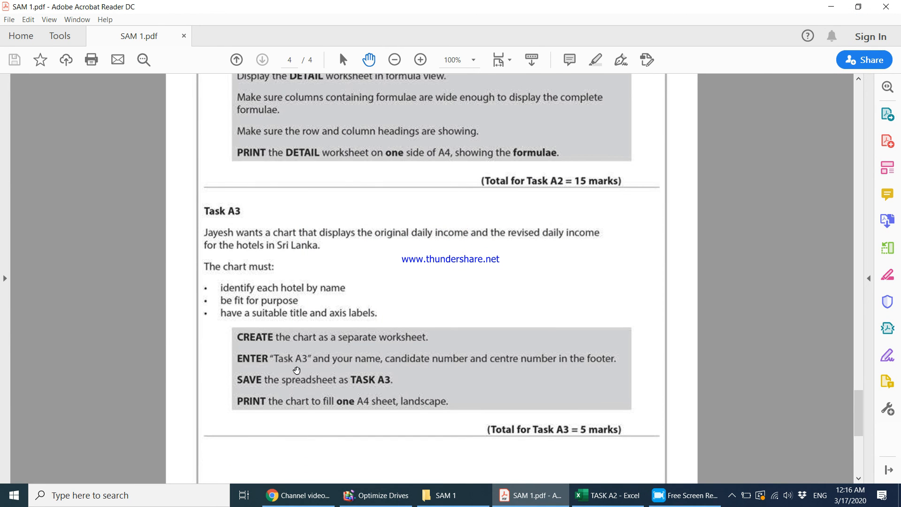
left_click(606, 495)
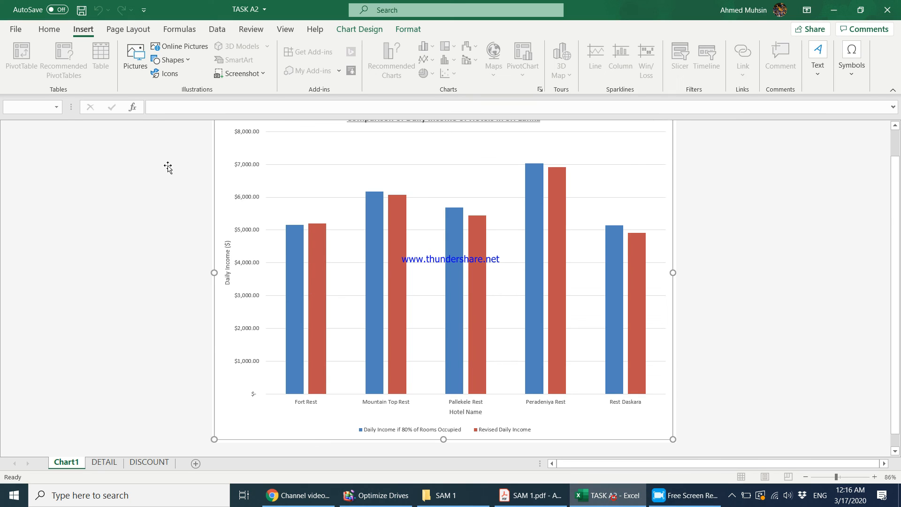
Step: Save the workbook as a new Excel file named TASK A3 in the SAM 1 folder
left_click(15, 29)
left_click(38, 187)
left_click(145, 305)
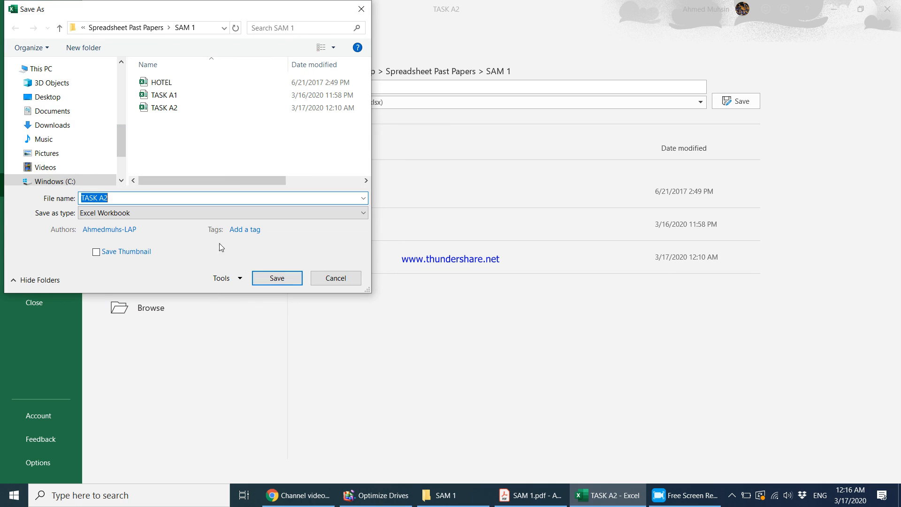
left_click(130, 198)
key("BackSpace")
type("3")
key("Return")
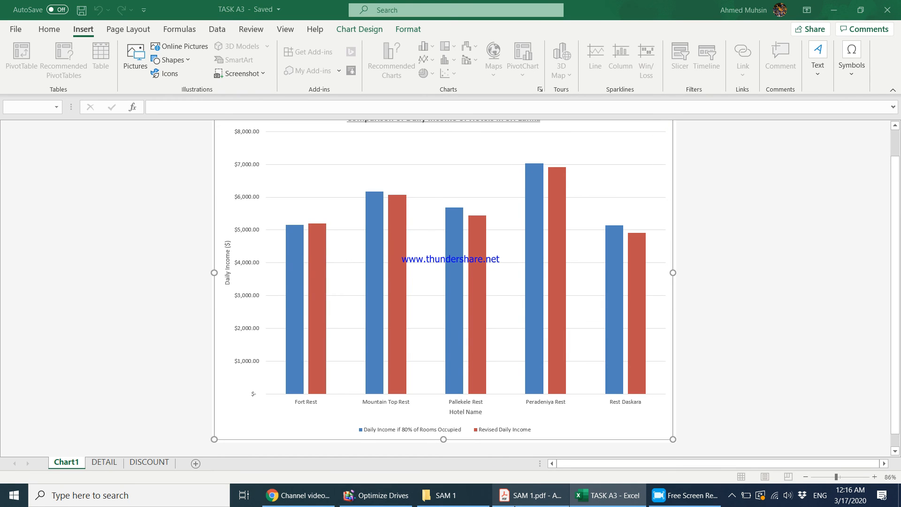
Step: Check the Task A3 printing requirement in SAM 1.pdf and compare it with the chart sheet's print preview in Excel
left_click(515, 501)
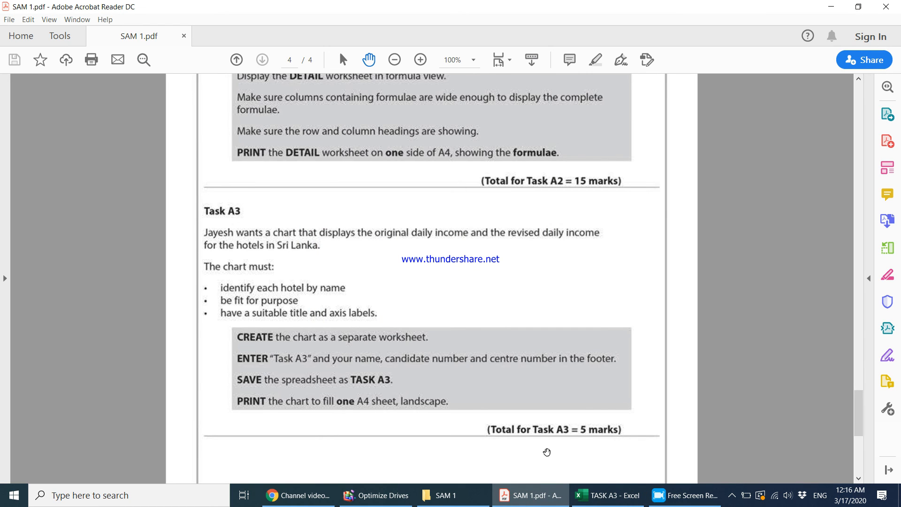
left_click(607, 495)
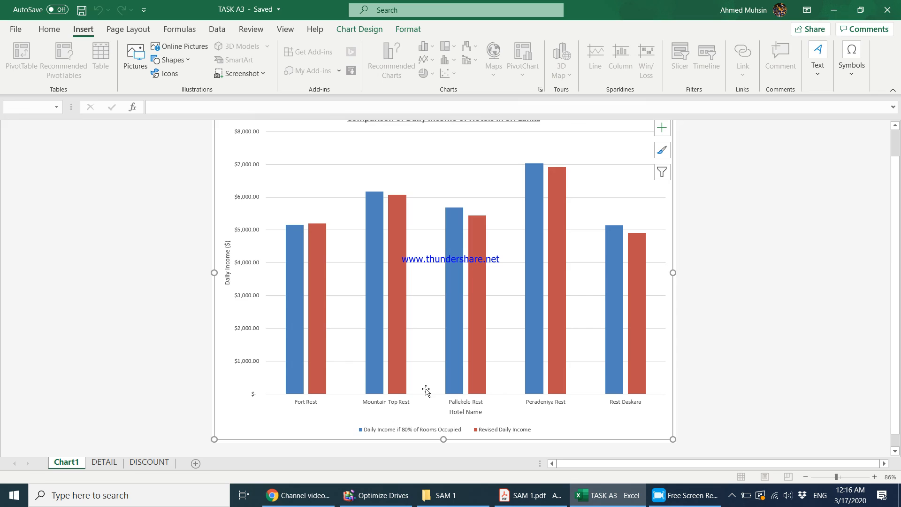
key("ctrl+p")
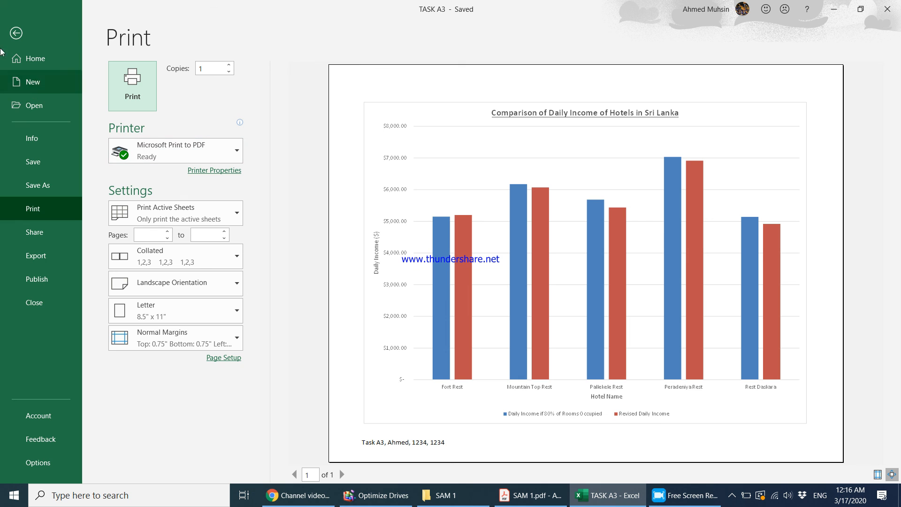
left_click(15, 34)
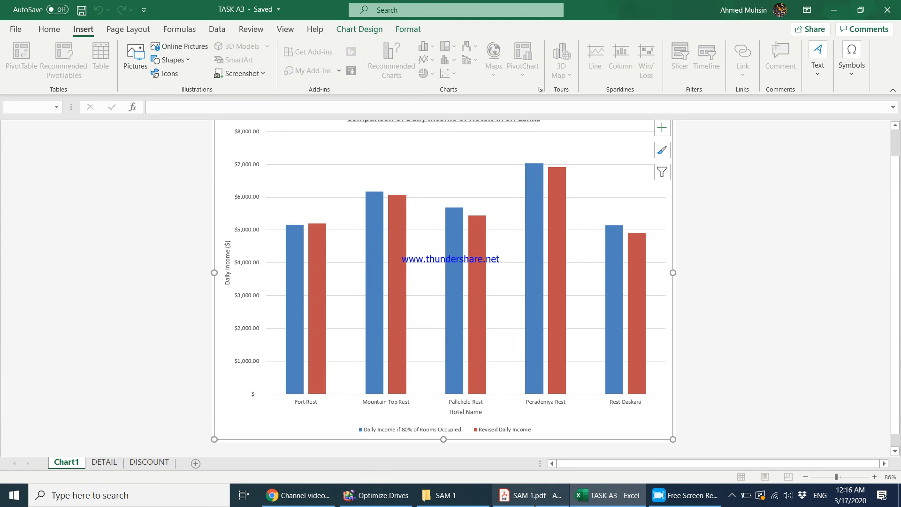